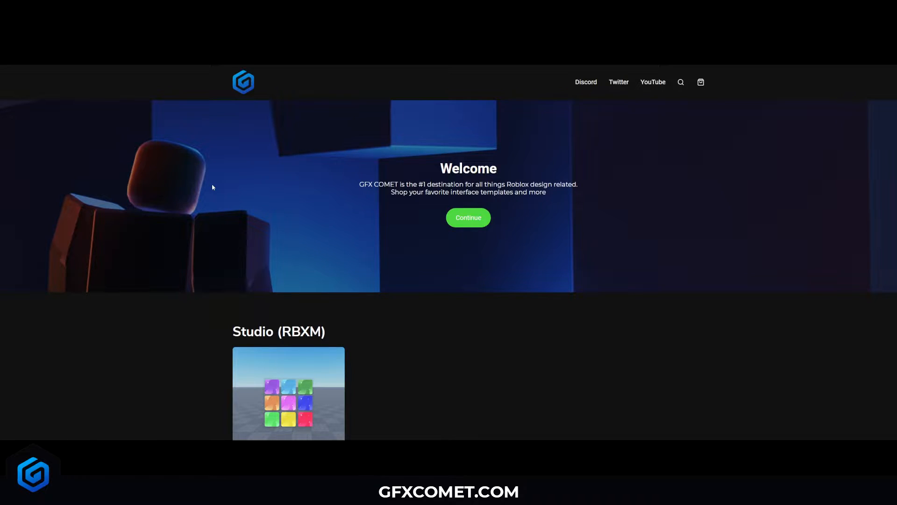
# Step: Browse the GFX Comet store's free products and user interface templates
pyautogui.scroll(-10, 212, 187)
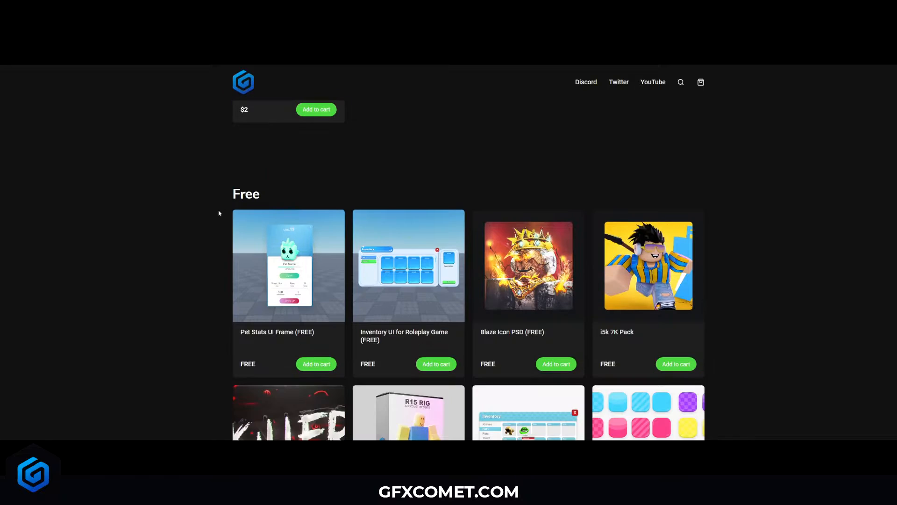
pyautogui.scroll(1, 223, 201)
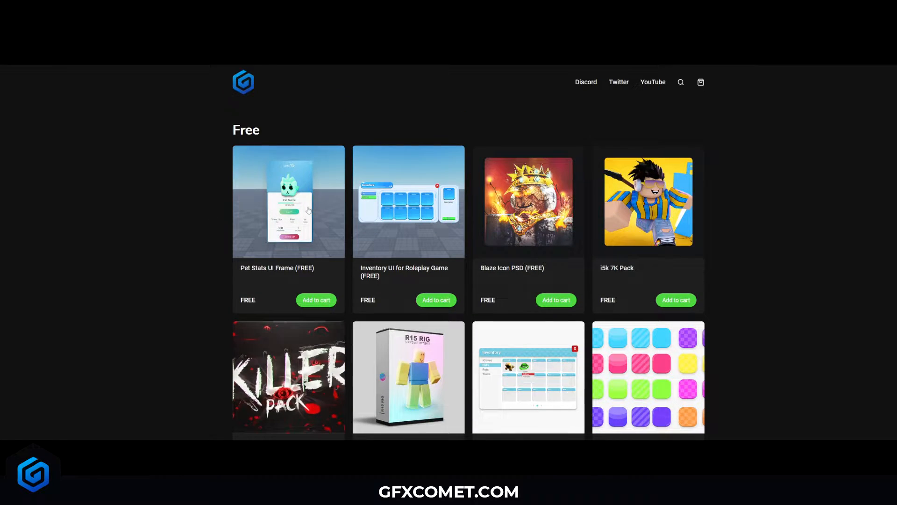
pyautogui.scroll(-1, 468, 272)
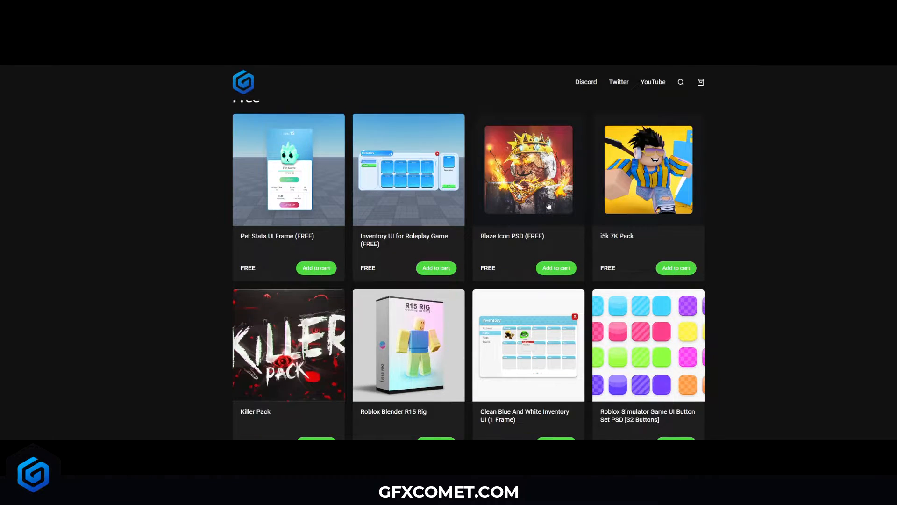
pyautogui.scroll(-1, 510, 318)
pyautogui.scroll(1, 523, 310)
pyautogui.scroll(1, 726, 227)
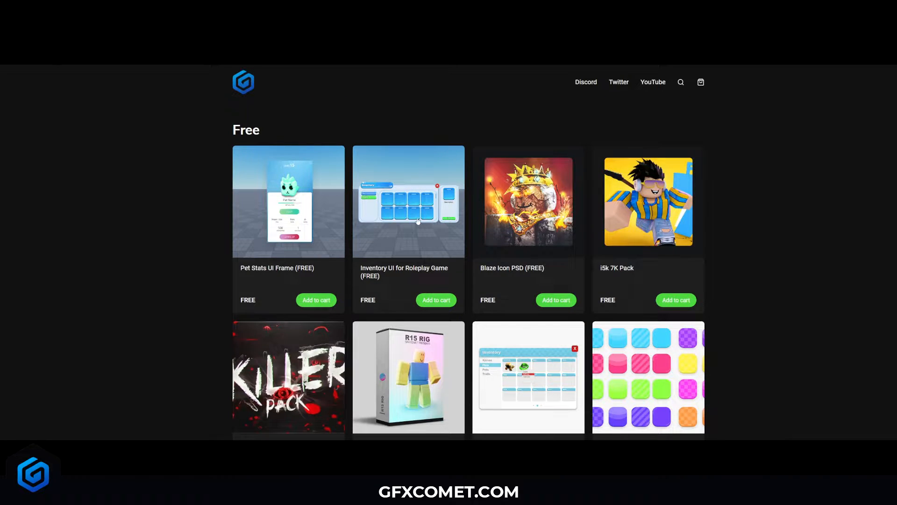
pyautogui.scroll(-10, 370, 338)
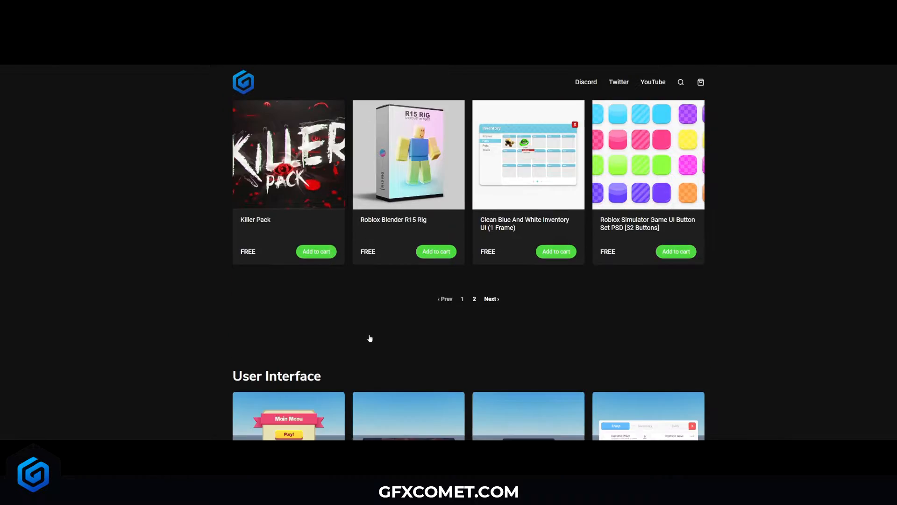
pyautogui.scroll(-4, 369, 338)
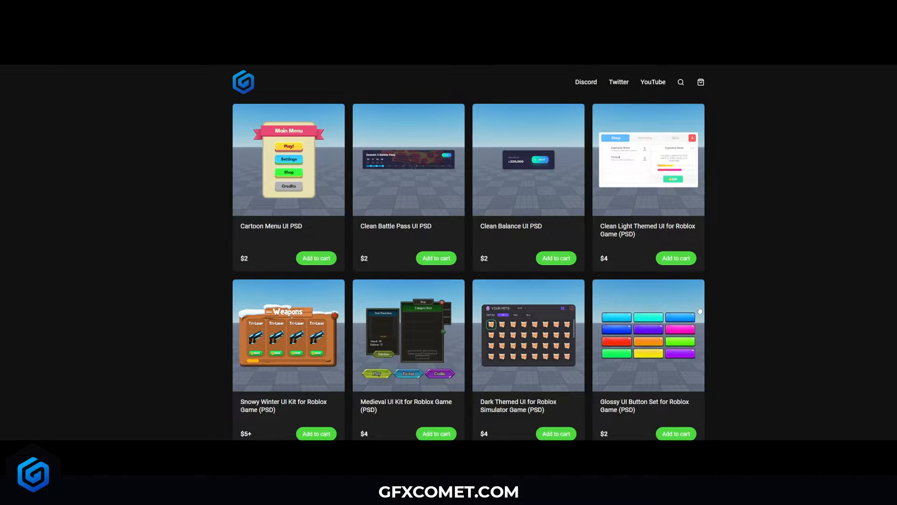
pyautogui.scroll(-7, 703, 314)
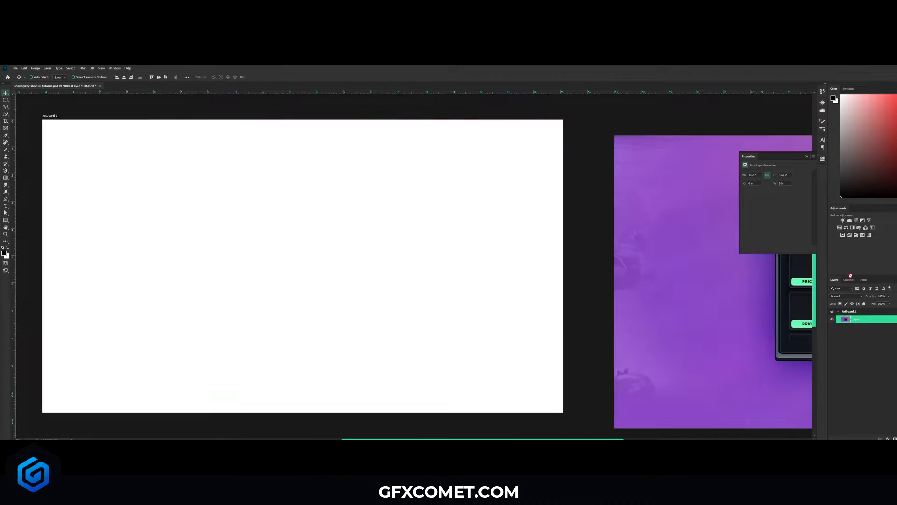
# Step: Add a new layer inside Artboard 1 and fill it with the dark grey #131313
pyautogui.moveTo(766, 282); pyautogui.dragTo(719, 282)
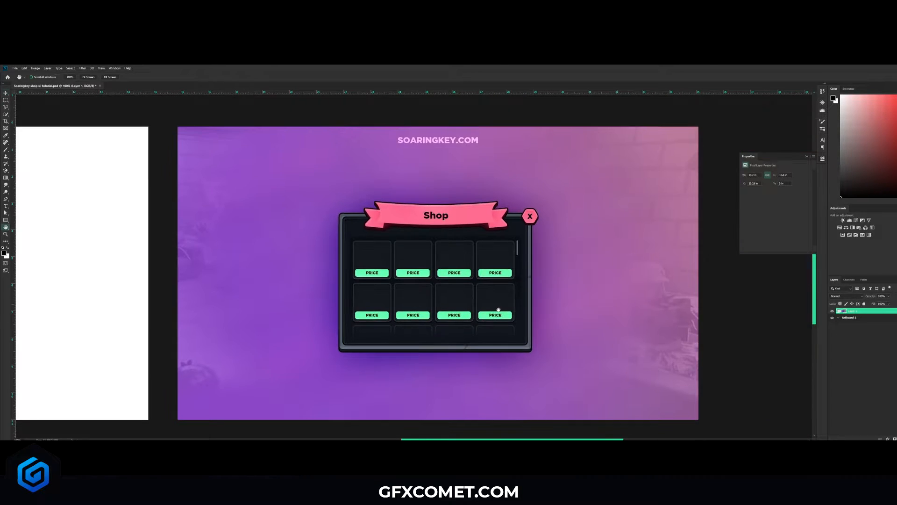
pyautogui.moveTo(499, 310); pyautogui.dragTo(577, 304)
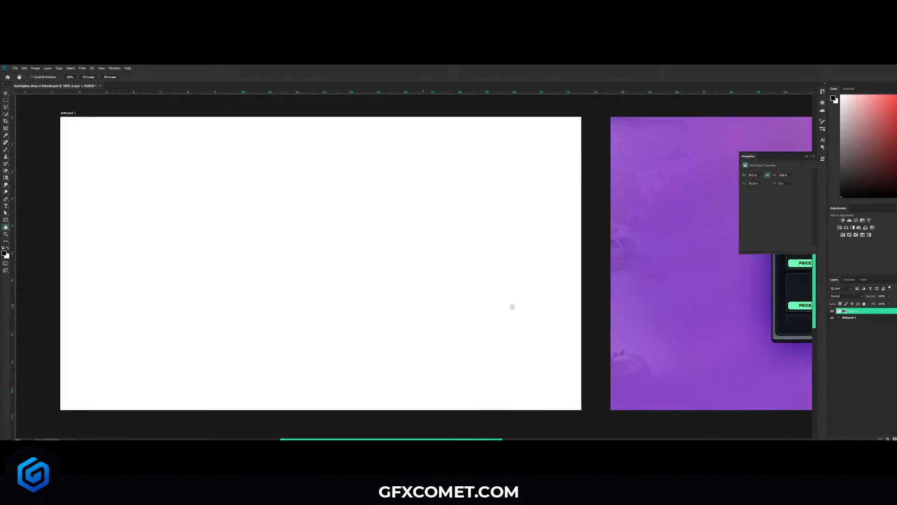
pyautogui.click(857, 317)
pyautogui.hotkey('ctrl', 'shift', 'alt', 'n')
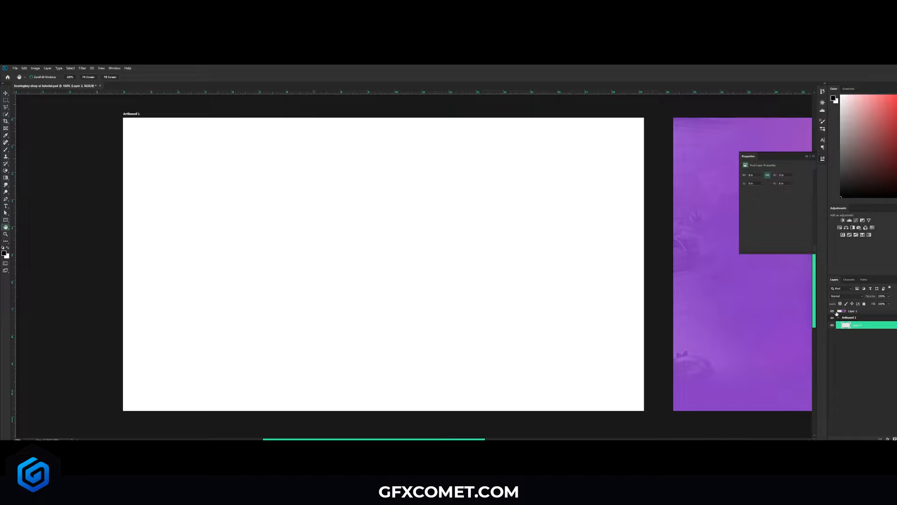
pyautogui.click(4, 253)
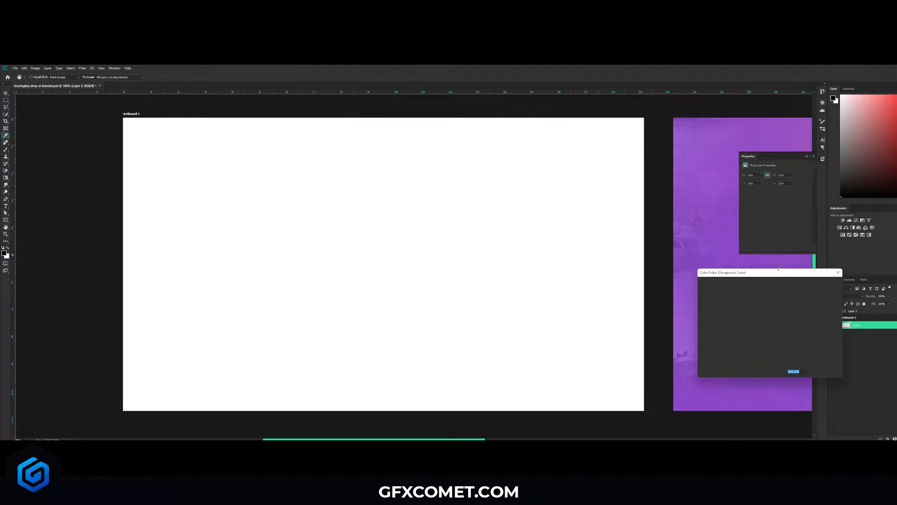
pyautogui.write('131313')
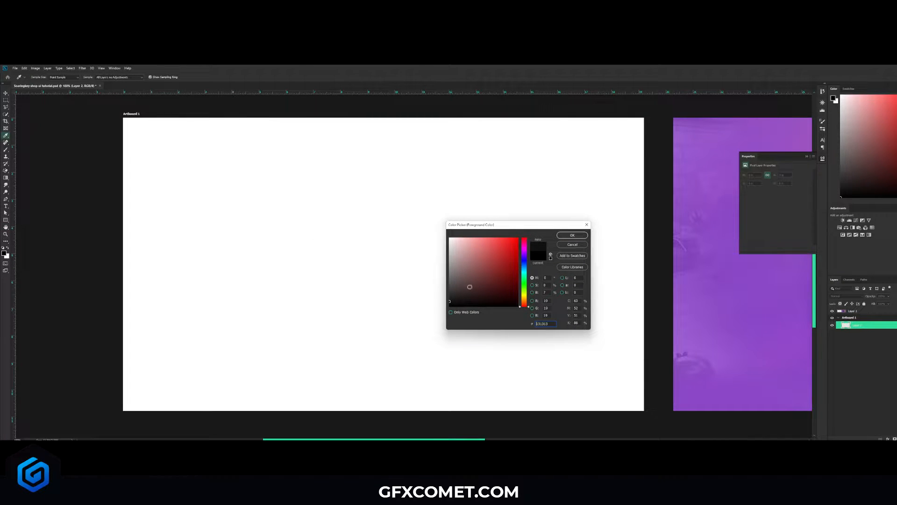
pyautogui.click(570, 236)
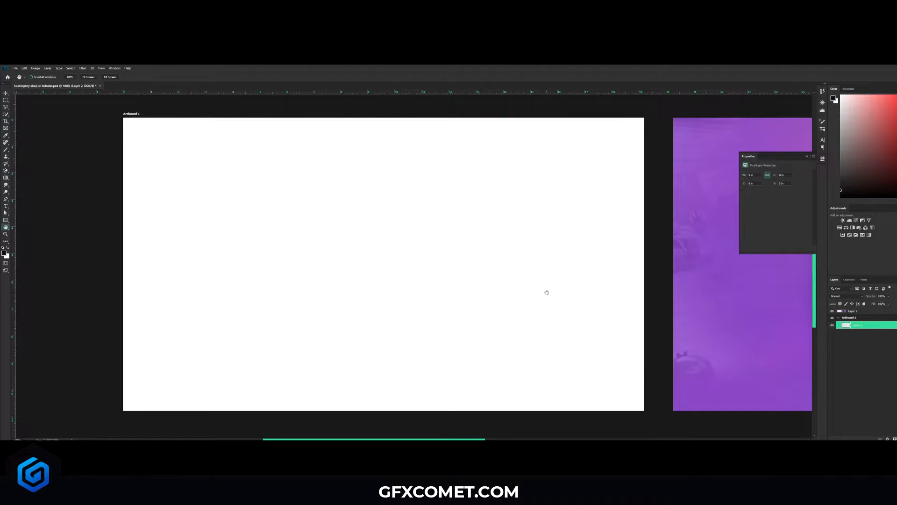
pyautogui.hotkey('alt', 'BackSpace')
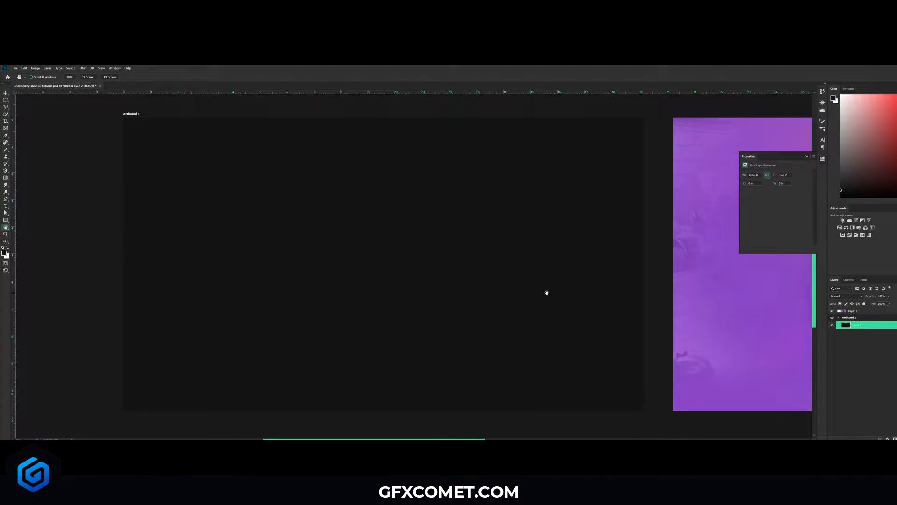
# Step: Add another new layer above the dark background and set the Pen tool's shape fill to white
pyautogui.moveTo(533, 289); pyautogui.dragTo(519, 282)
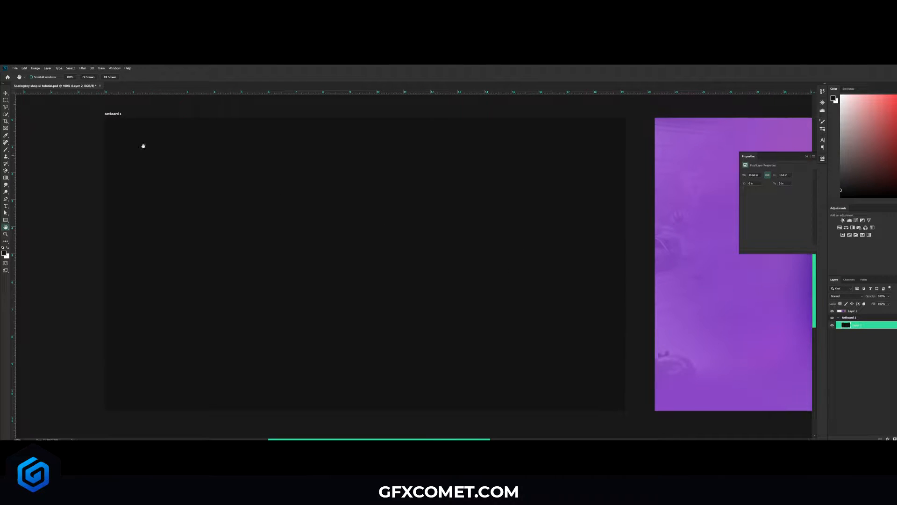
pyautogui.moveTo(553, 282); pyautogui.dragTo(259, 286)
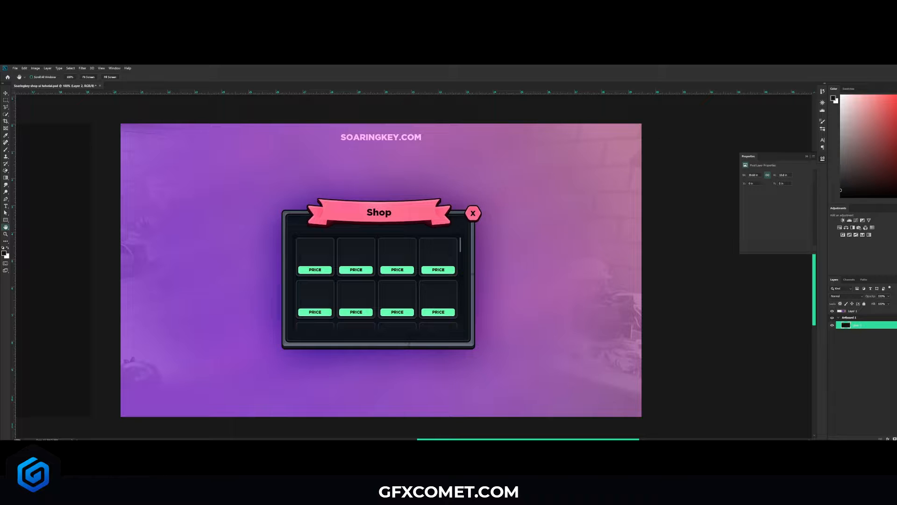
pyautogui.hotkey('ctrl', 'shift', 'alt', 'n')
pyautogui.click(5, 199)
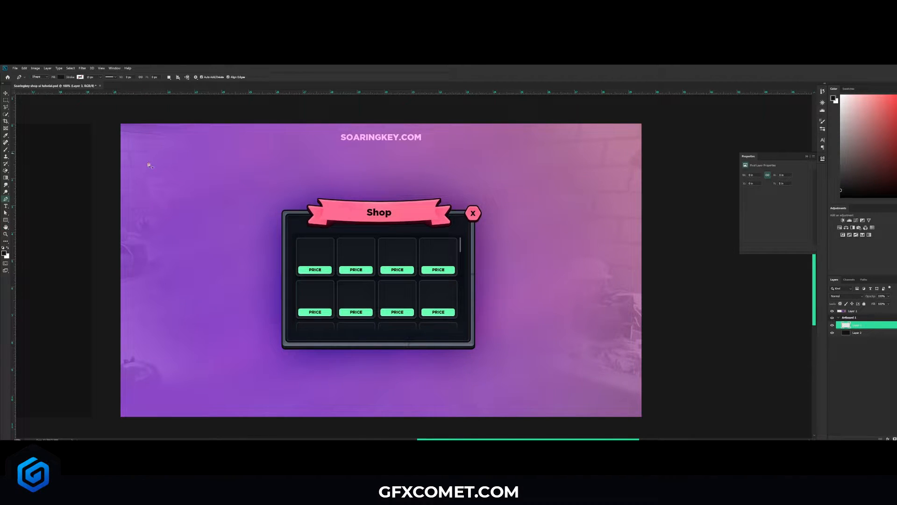
pyautogui.click(61, 77)
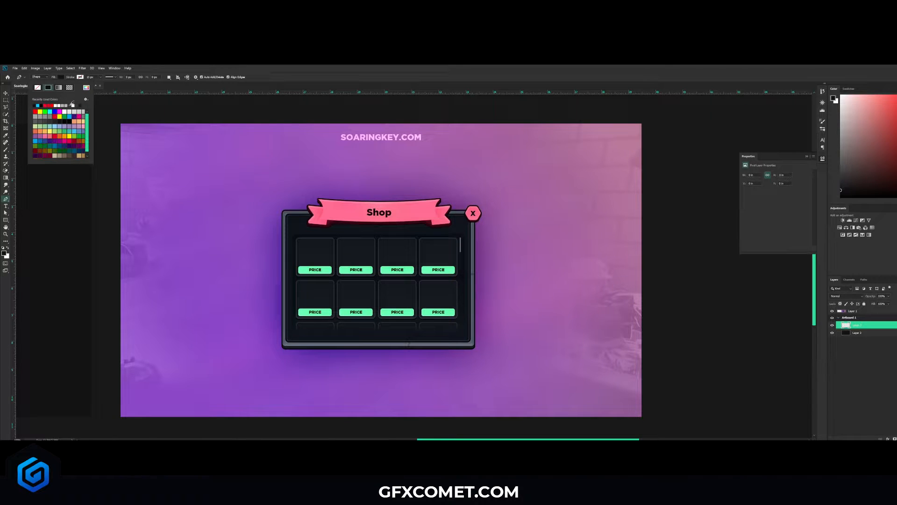
pyautogui.click(72, 106)
pyautogui.click(422, 72)
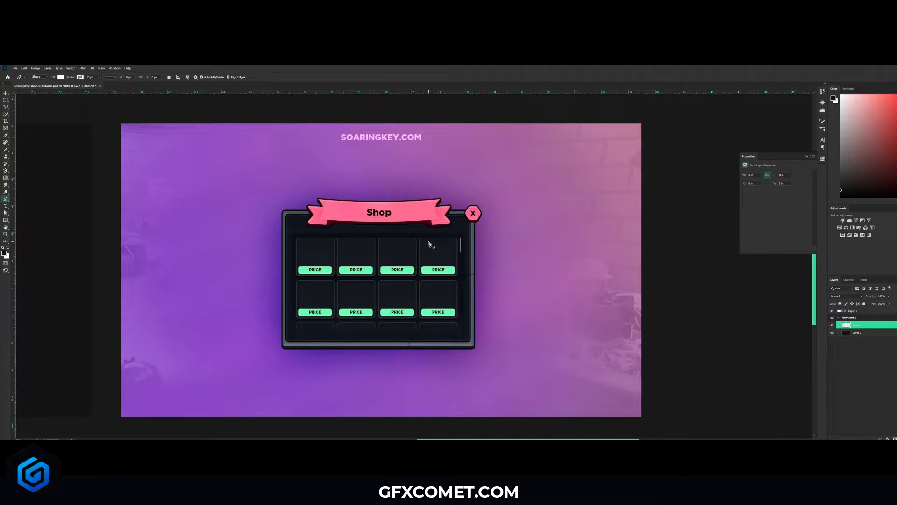
# Step: Trace the central body of the reference's Shop ribbon as a closed Pen shape with curved ends and edges
pyautogui.hotkey('ctrl', '+')
pyautogui.scroll(1, 440, 234)
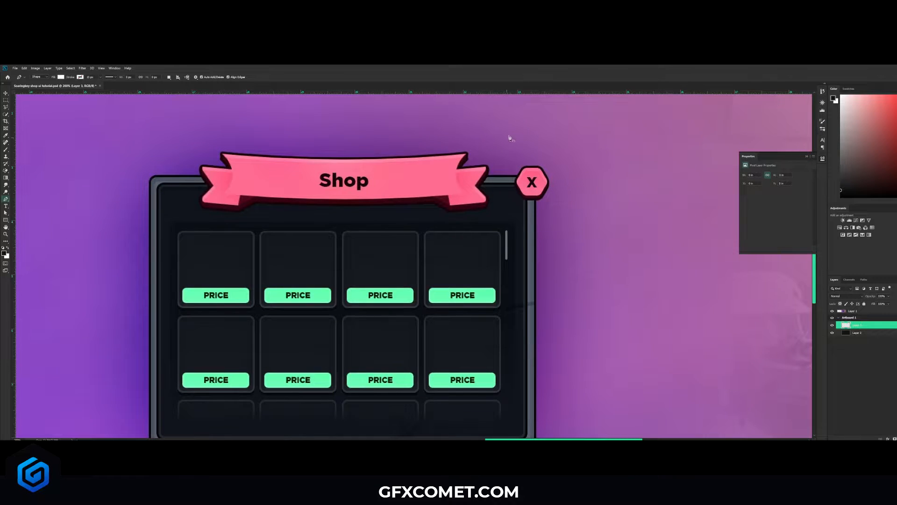
pyautogui.click(466, 153)
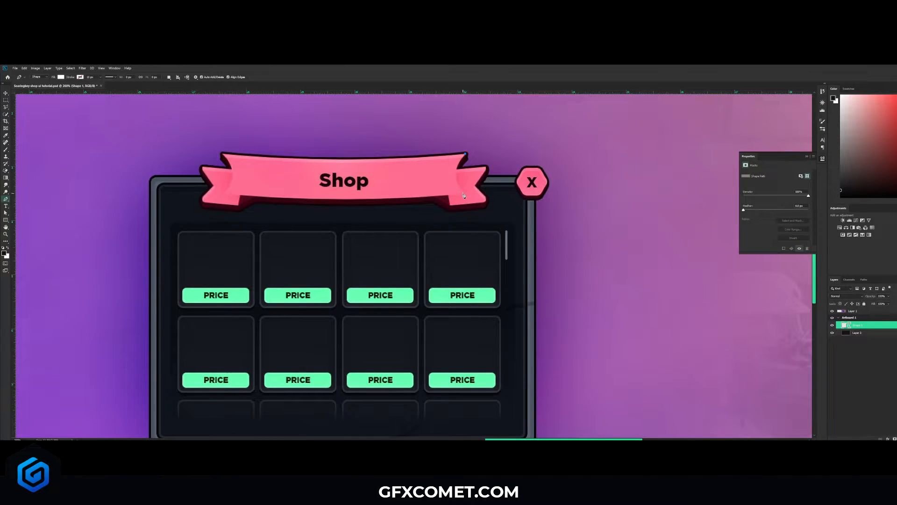
pyautogui.moveTo(463, 192); pyautogui.dragTo(480, 214)
pyautogui.keyDown('alt'); pyautogui.click(463, 193); pyautogui.keyUp('alt')
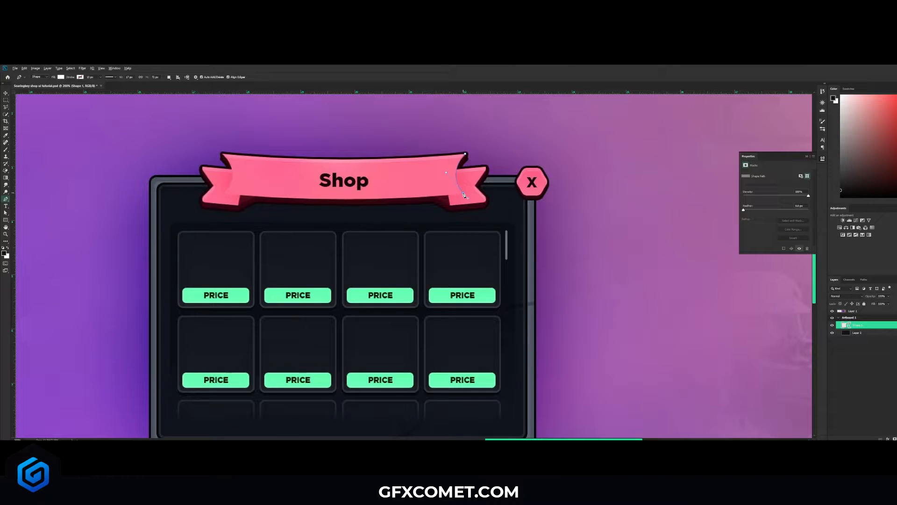
pyautogui.moveTo(225, 192); pyautogui.dragTo(333, 207)
pyautogui.keyDown('alt'); pyautogui.click(226, 193); pyautogui.keyUp('alt')
pyautogui.moveTo(223, 155); pyautogui.dragTo(204, 140)
pyautogui.moveTo(466, 155); pyautogui.dragTo(562, 143)
pyautogui.press('v')
pyautogui.hotkey('ctrl', '-')
pyautogui.moveTo(467, 212); pyautogui.dragTo(362, 198)
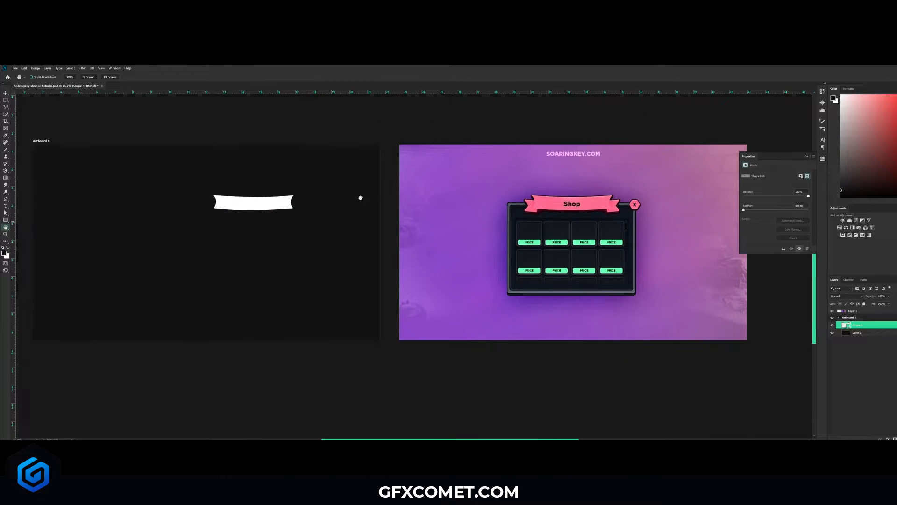
# Step: On a new layer, trace the ribbon's left folded tail with its notched end as a second Pen shape
pyautogui.hotkey('ctrl', '+')
pyautogui.hotkey('ctrl', '+')
pyautogui.moveTo(510, 199); pyautogui.dragTo(169, 351)
pyautogui.moveTo(424, 277); pyautogui.dragTo(305, 268)
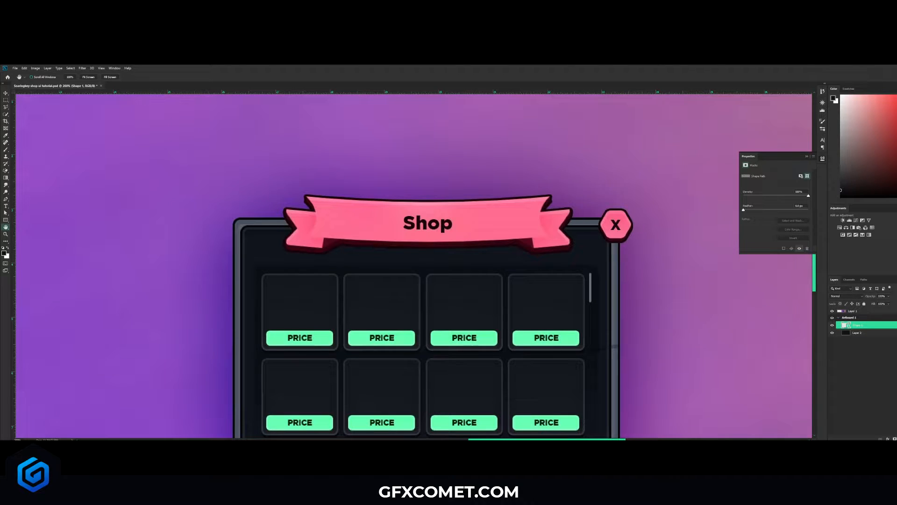
pyautogui.hotkey('ctrl', 'shift', 'alt', 'n')
pyautogui.click(5, 199)
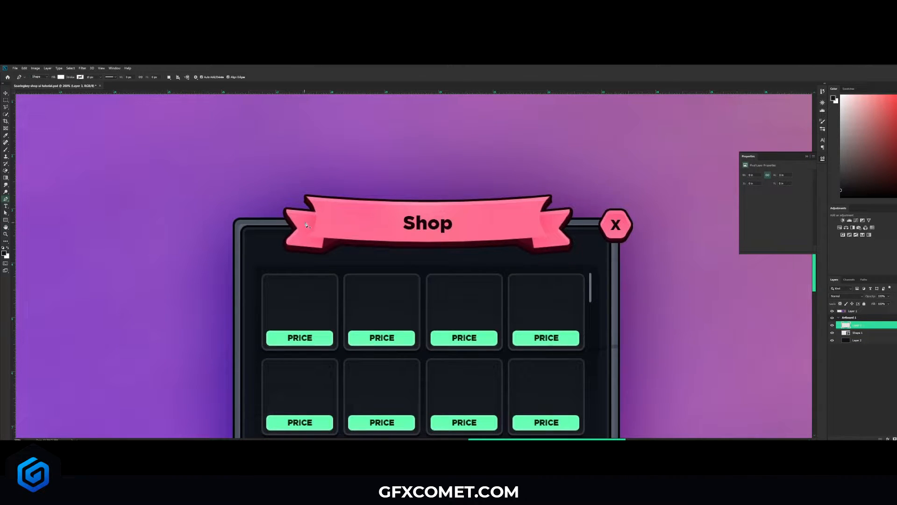
pyautogui.click(320, 212)
pyautogui.moveTo(287, 211); pyautogui.dragTo(276, 209)
pyautogui.keyDown('alt'); pyautogui.click(286, 209); pyautogui.keyUp('alt')
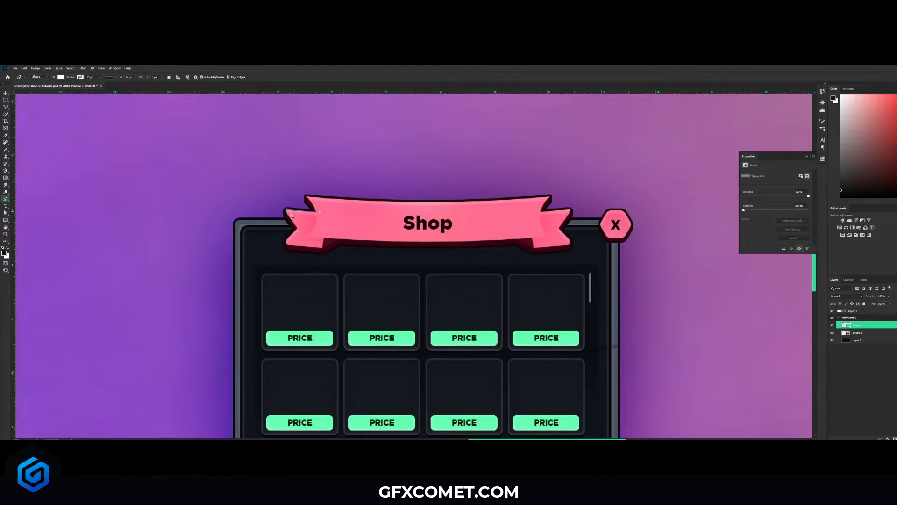
pyautogui.click(298, 229)
pyautogui.hotkey('ctrl', 'z')
pyautogui.moveTo(297, 228); pyautogui.dragTo(310, 244)
pyautogui.click(286, 239)
pyautogui.moveTo(292, 245); pyautogui.dragTo(325, 241)
pyautogui.press('v')
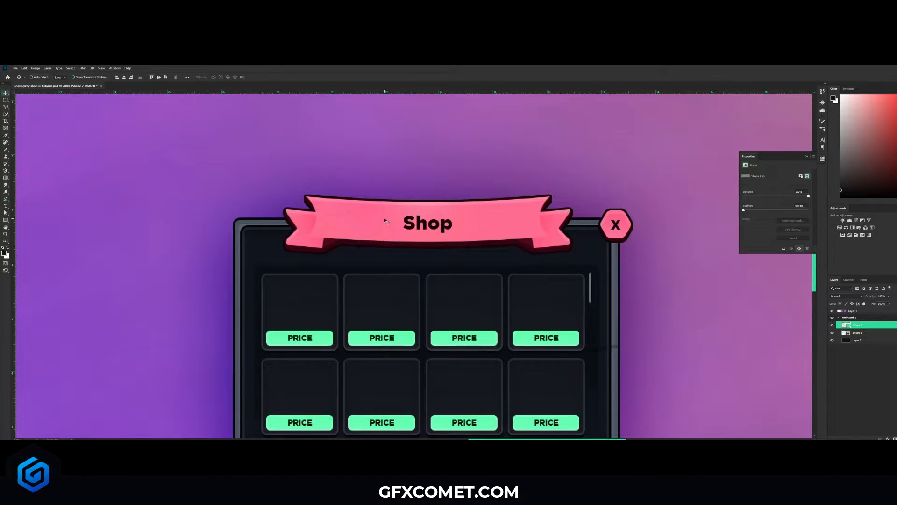
# Step: Move the folded tail's shape layer below the central ribbon's shape layer
pyautogui.hotkey('ctrl', '-')
pyautogui.hotkey('ctrl', '-')
pyautogui.moveTo(463, 244); pyautogui.dragTo(367, 259)
pyautogui.hotkey('ctrl', '+')
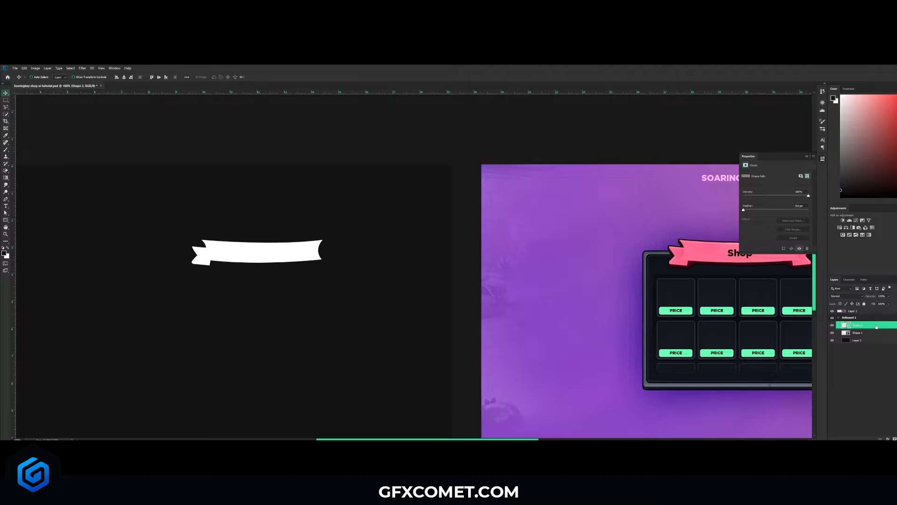
pyautogui.moveTo(859, 327); pyautogui.dragTo(860, 336)
# Step: Rename the central ribbon's layer mainribbon and the folded tail's layer fold
pyautogui.doubleClick(857, 326)
pyautogui.write('mainb')
pyautogui.press('Return')
pyautogui.doubleClick(857, 334)
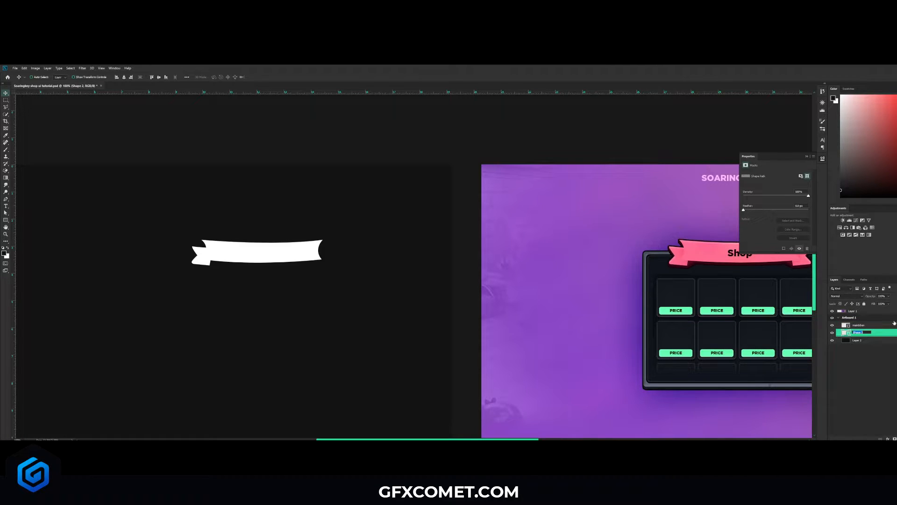
pyautogui.write('fold')
pyautogui.press('Return')
pyautogui.doubleClick(860, 325)
pyautogui.write('mainribbon')
pyautogui.press('Return')
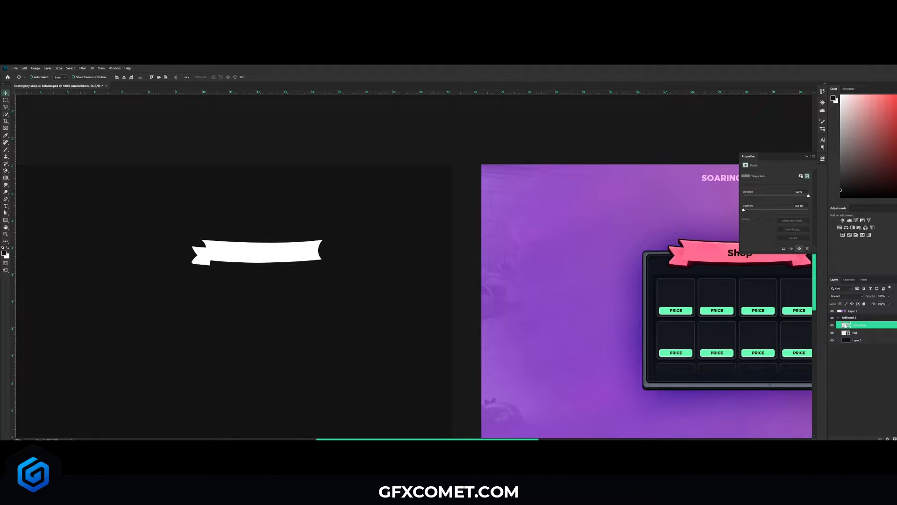
# Step: Set the mainribbon shape's fill to the bright pink-red #ff255d
pyautogui.doubleClick(846, 326)
pyautogui.click(707, 255)
pyautogui.moveTo(512, 242); pyautogui.dragTo(508, 237)
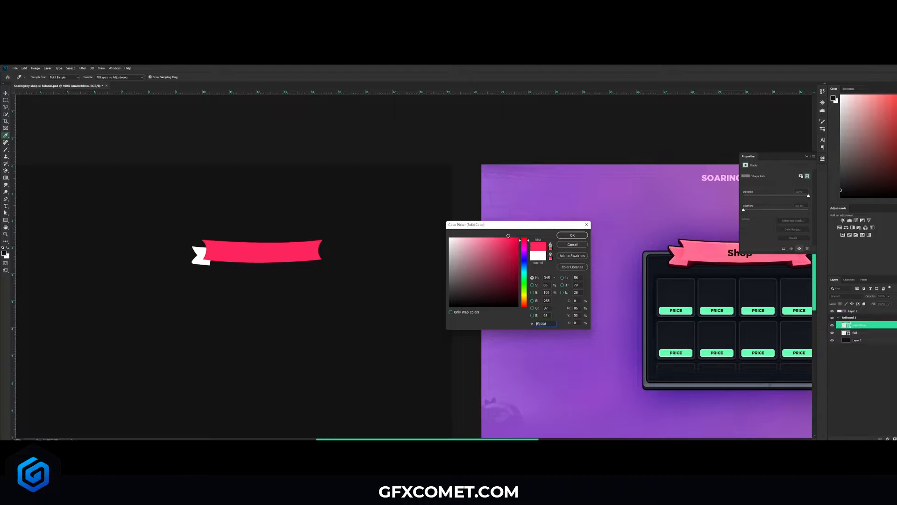
pyautogui.click(577, 238)
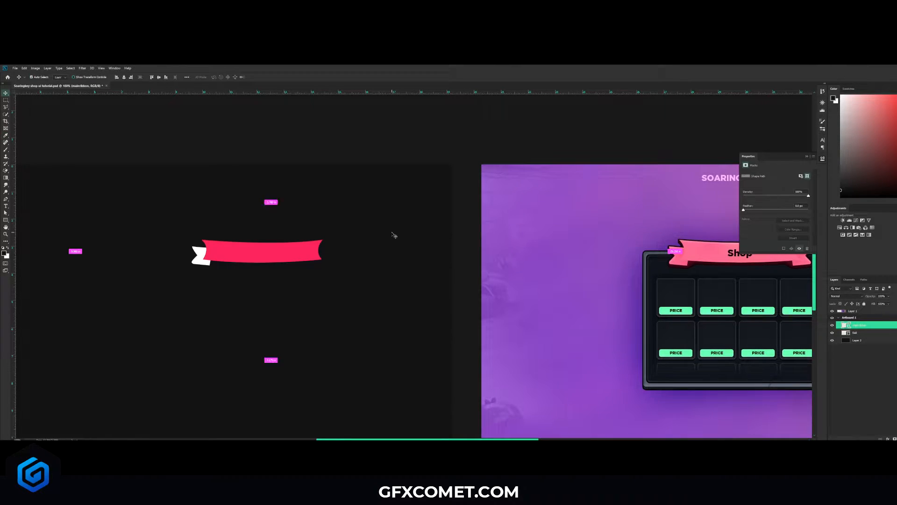
# Step: Fill the fold shape with a slightly duller shade sampled and adjusted from the main ribbon's pink-red
pyautogui.scroll(3, 393, 234)
pyautogui.moveTo(291, 247); pyautogui.dragTo(576, 259)
pyautogui.press('v')
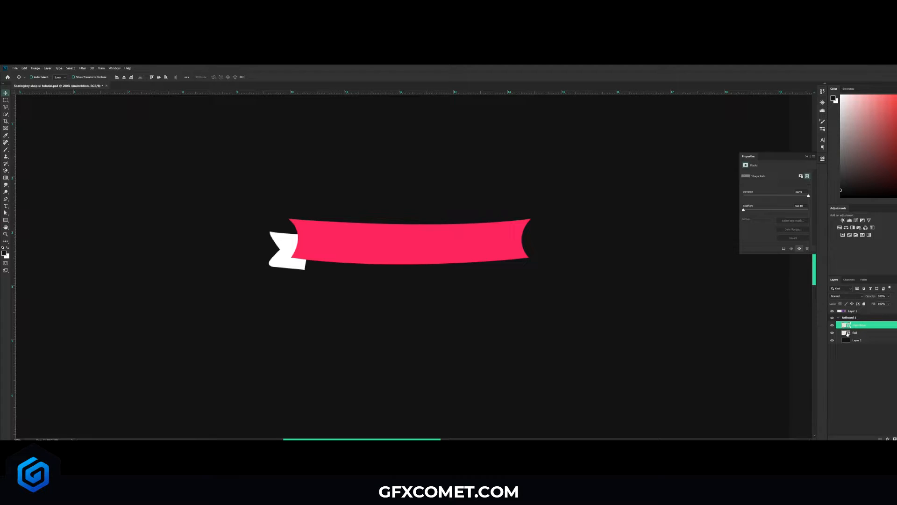
pyautogui.doubleClick(847, 333)
pyautogui.click(364, 233)
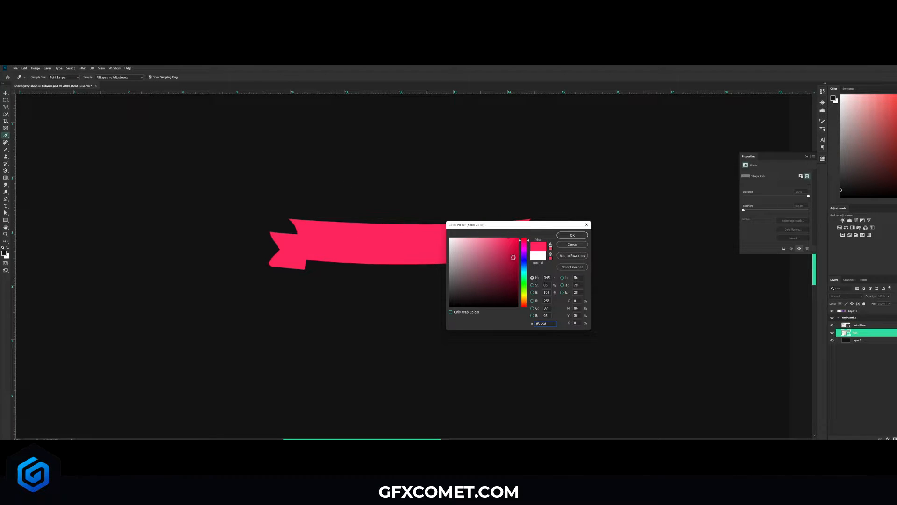
pyautogui.moveTo(513, 257)
pyautogui.mouseDown()
pyautogui.moveTo(498, 251)
pyautogui.moveTo(502, 259)
pyautogui.moveTo(511, 253)
pyautogui.moveTo(508, 243)
pyautogui.mouseUp()
pyautogui.click(559, 234)
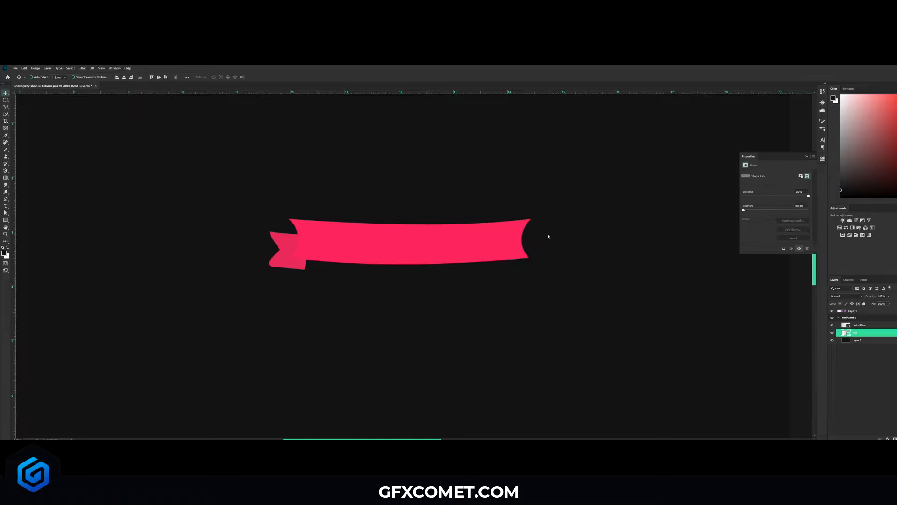
# Step: Add a new layer above the fold shape and clip it to that shape
pyautogui.click(807, 158)
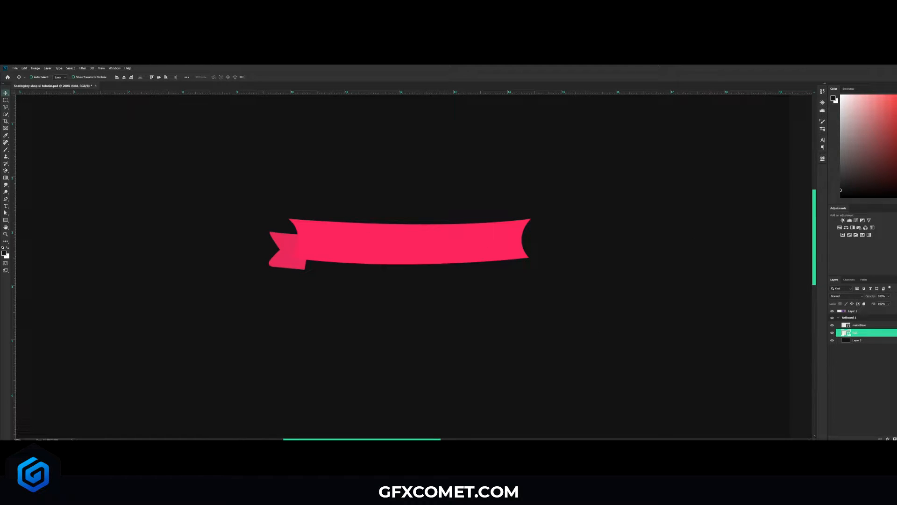
pyautogui.hotkey('ctrl', 'shift', 'alt', 'n')
pyautogui.rightClick(860, 334)
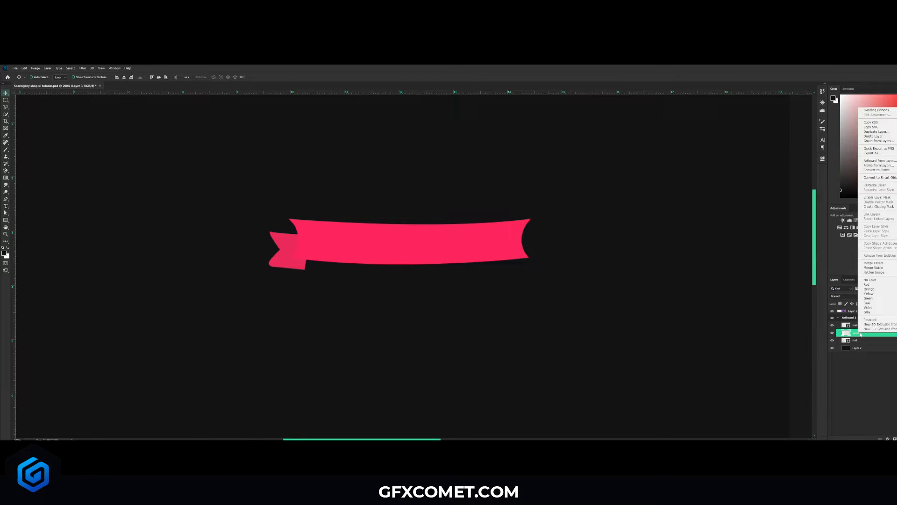
pyautogui.click(872, 207)
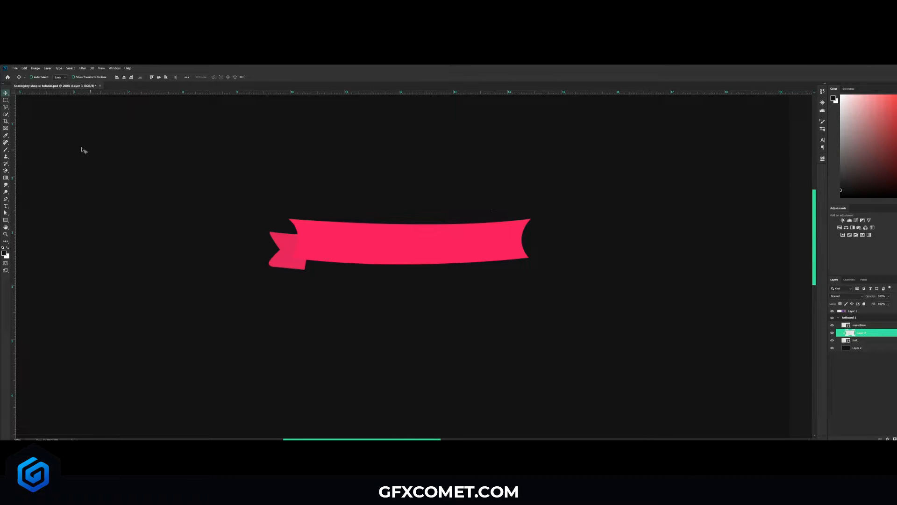
# Step: Paint soft black shading along the fold's lower edge with a reduced Soft Round brush on the clipped layer
pyautogui.press('b')
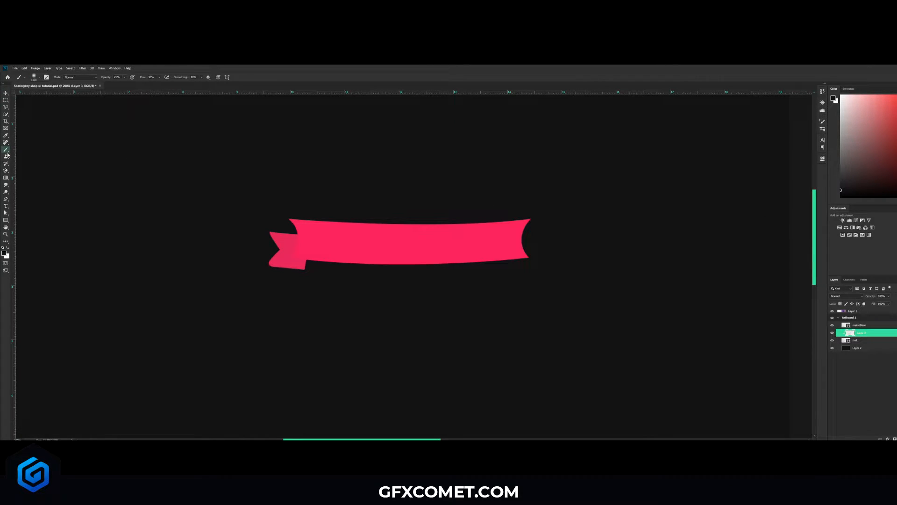
pyautogui.rightClick(6, 152)
pyautogui.click(35, 150)
pyautogui.click(40, 79)
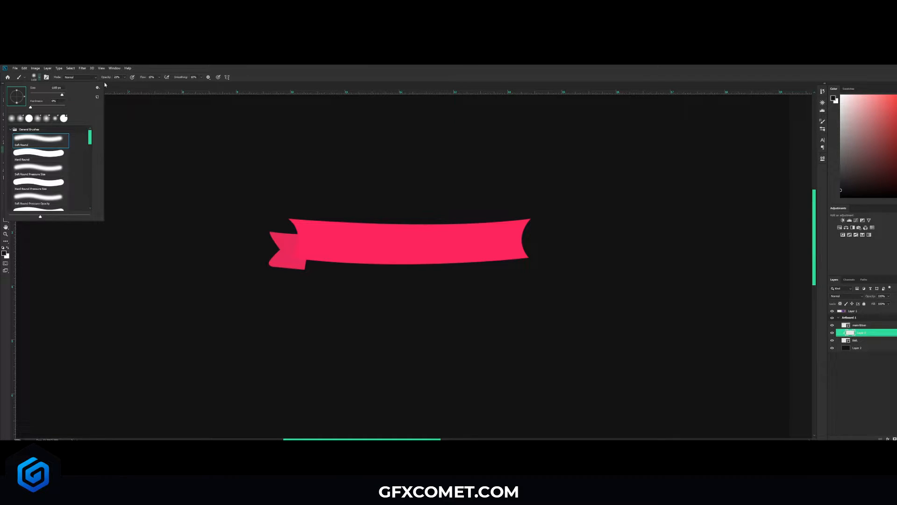
pyautogui.press('Escape')
pyautogui.moveTo(105, 78); pyautogui.dragTo(146, 77)
pyautogui.press('[')
pyautogui.press('[')
pyautogui.press('[')
pyautogui.press('[')
pyautogui.press('[')
pyautogui.press('[')
pyautogui.press('[')
pyautogui.press('[')
pyautogui.press('[')
pyautogui.press('[')
pyautogui.press('[')
pyautogui.press('[')
pyautogui.press(']')
pyautogui.press(']')
pyautogui.press(']')
pyautogui.press(']')
pyautogui.press('d')
pyautogui.hotkey('shift', '3')
pyautogui.moveTo(319, 271)
pyautogui.mouseDown()
pyautogui.moveTo(277, 272)
pyautogui.moveTo(282, 279)
pyautogui.mouseUp()
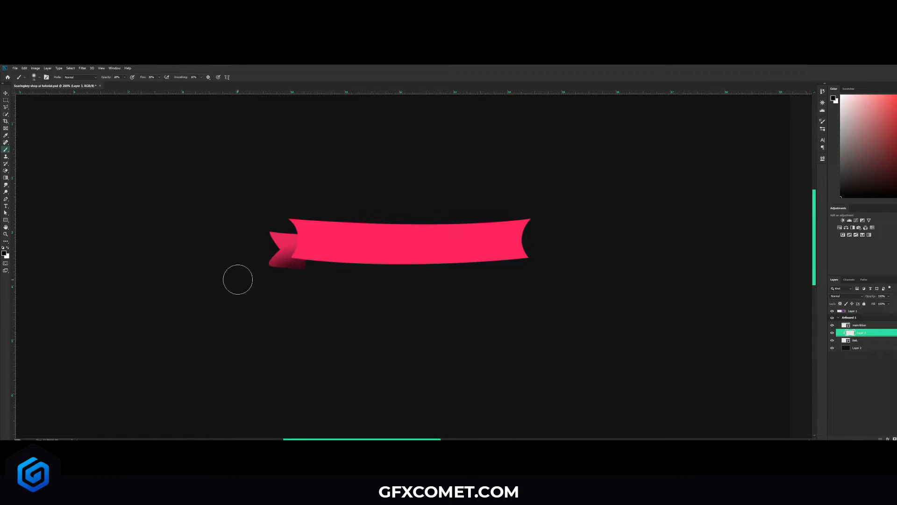
# Step: Paint a soft white highlight over the upper part of the fold
pyautogui.press('x')
pyautogui.moveTo(274, 237)
pyautogui.mouseDown()
pyautogui.moveTo(297, 232)
pyautogui.moveTo(298, 246)
pyautogui.moveTo(261, 242)
pyautogui.moveTo(296, 226)
pyautogui.mouseUp()
pyautogui.moveTo(254, 266); pyautogui.dragTo(299, 234)
# Step: Keep the fold's shading layer in Normal blend mode and lower its opacity to soften the light and dark areas
pyautogui.press('v')
pyautogui.click(856, 297)
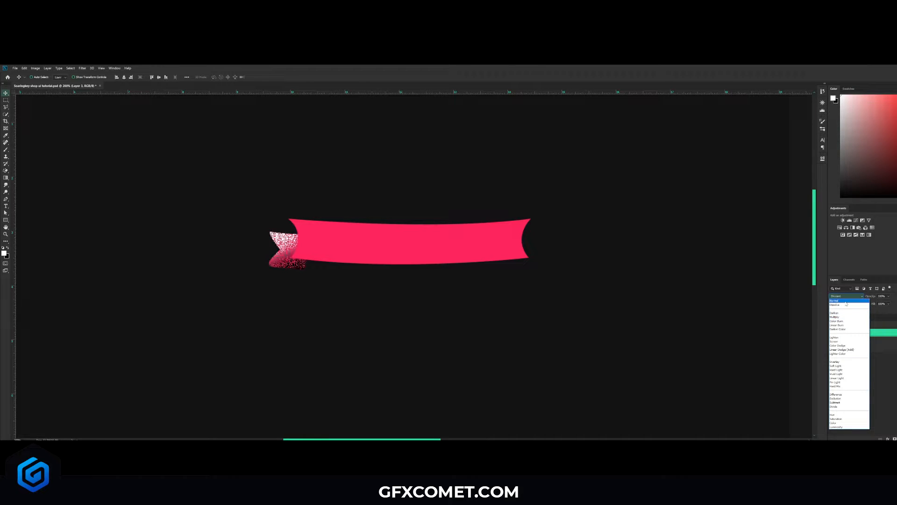
pyautogui.click(846, 301)
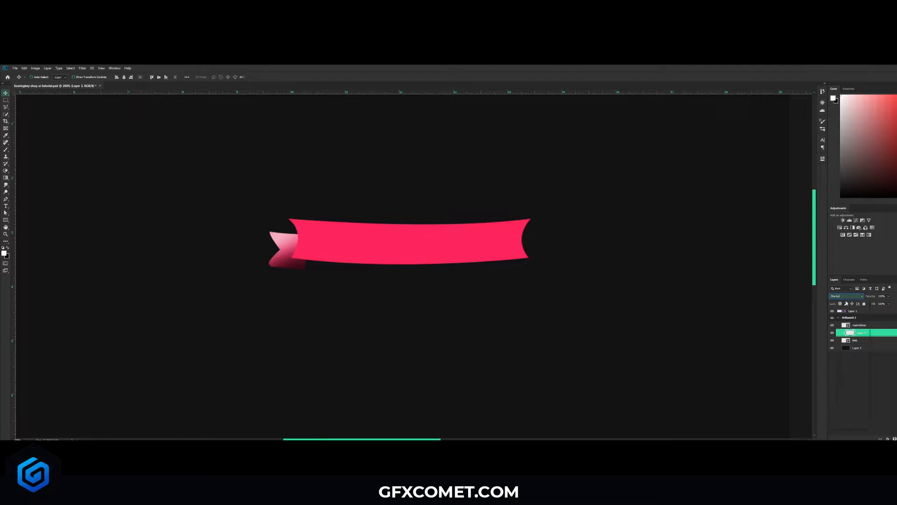
pyautogui.moveTo(871, 297)
pyautogui.mouseDown()
pyautogui.moveTo(778, 300)
pyautogui.moveTo(793, 301)
pyautogui.mouseUp()
pyautogui.keyDown('ctrl'); pyautogui.click(767, 346); pyautogui.keyUp('ctrl')
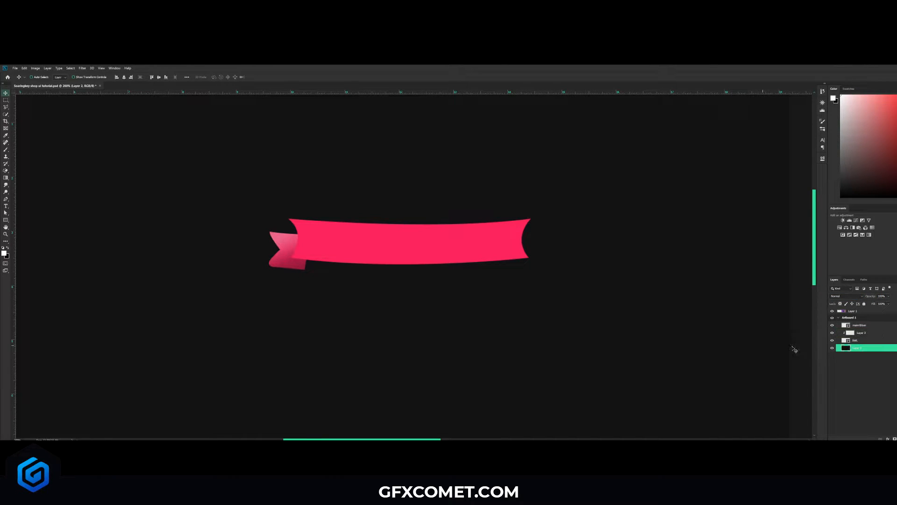
# Step: Draw a small triangular crease shape with the Pen tool where the fold tucks under the main ribbon's lower corner
pyautogui.click(870, 331)
pyautogui.hotkey('ctrl', 'shift', 'alt', 'n')
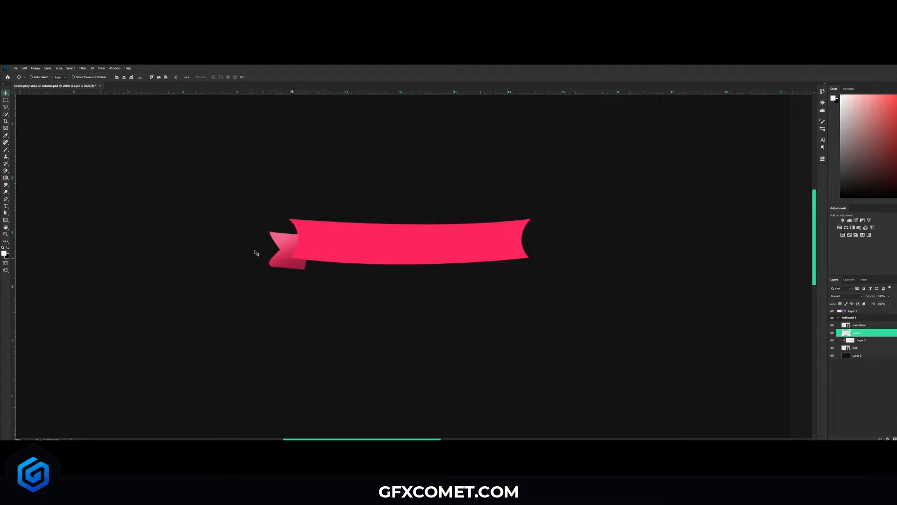
pyautogui.click(6, 200)
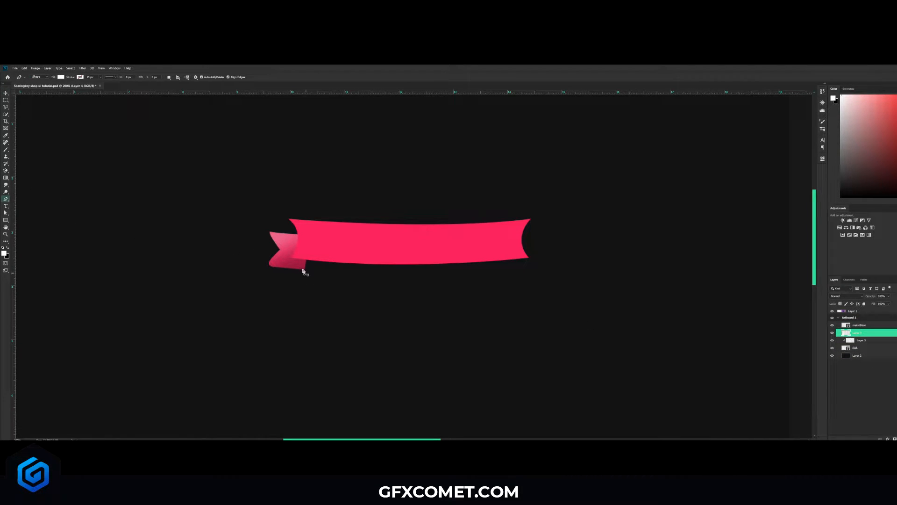
pyautogui.click(293, 258)
pyautogui.moveTo(304, 270); pyautogui.dragTo(310, 249)
pyautogui.press('v')
# Step: Fill the triangular crease with the dark pink sampled from the fold's lower part
pyautogui.doubleClick(847, 333)
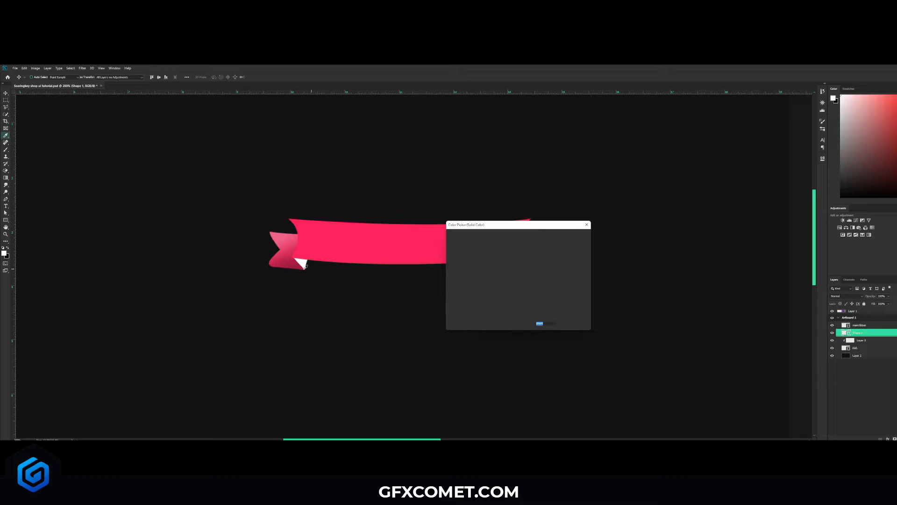
pyautogui.click(281, 262)
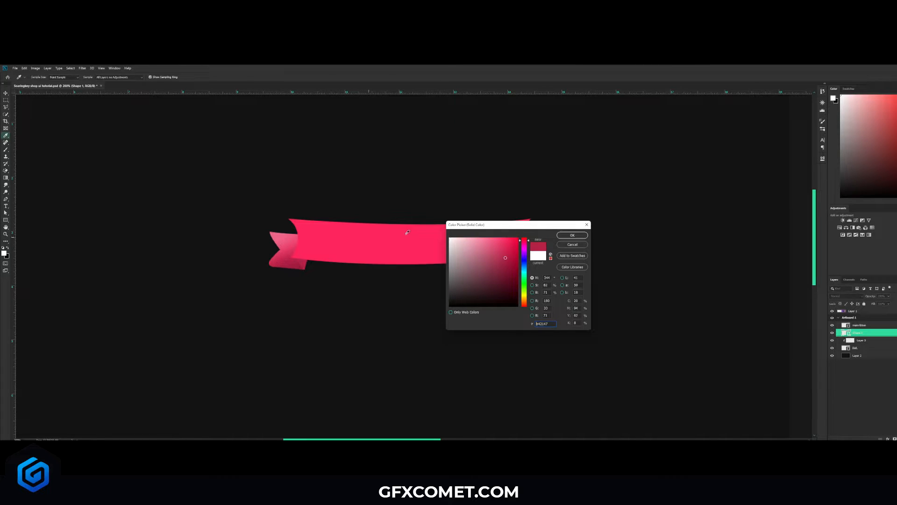
pyautogui.click(574, 236)
# Step: Add a layer clipped to the triangular crease for soft black shading and reduce its opacity
pyautogui.hotkey('ctrl', 'shift', 'alt', 'n')
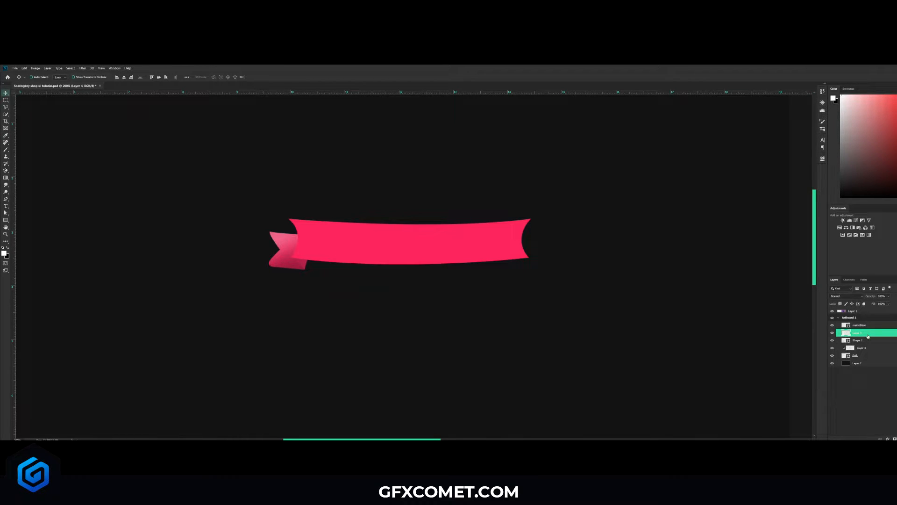
pyautogui.rightClick(858, 332)
pyautogui.click(879, 206)
pyautogui.press('b')
pyautogui.press('x')
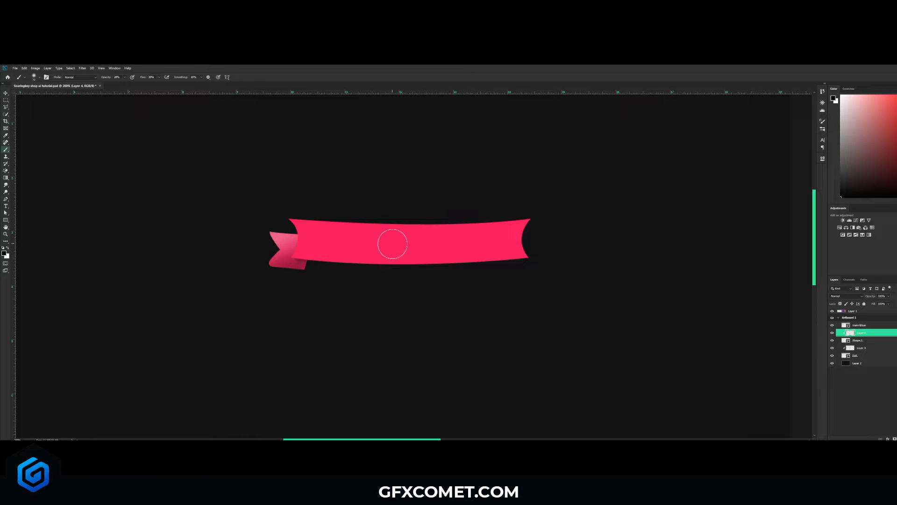
pyautogui.press('v')
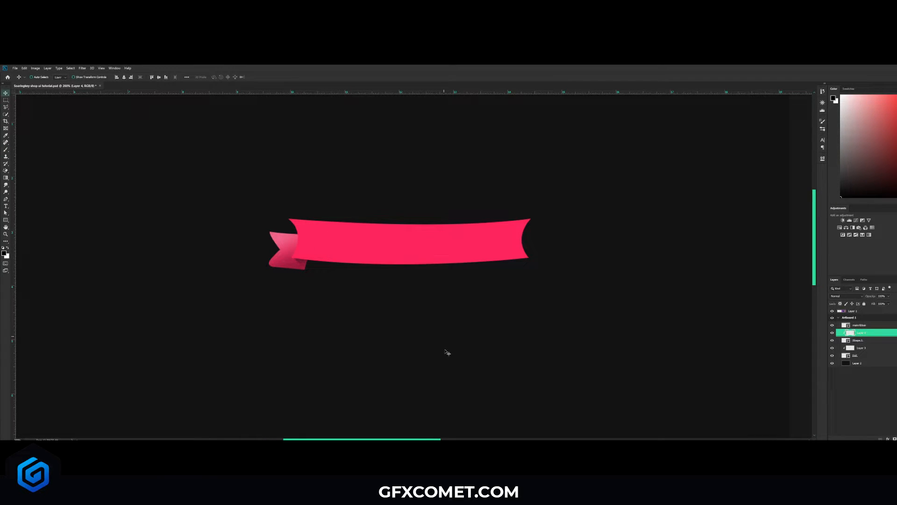
pyautogui.moveTo(872, 297); pyautogui.dragTo(866, 297)
pyautogui.click(865, 348)
pyautogui.press('b')
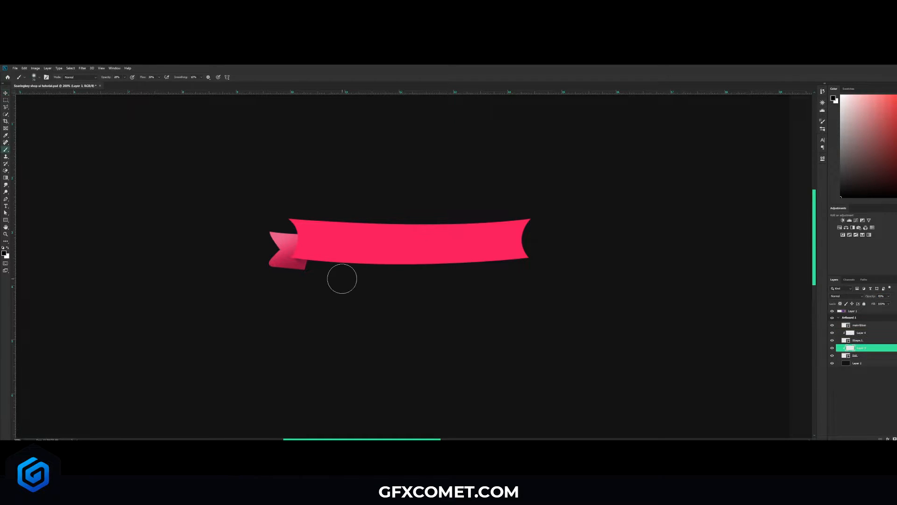
pyautogui.press('v')
# Step: Add a new layer above the mainribbon shape and clip it to that shape
pyautogui.click(299, 239)
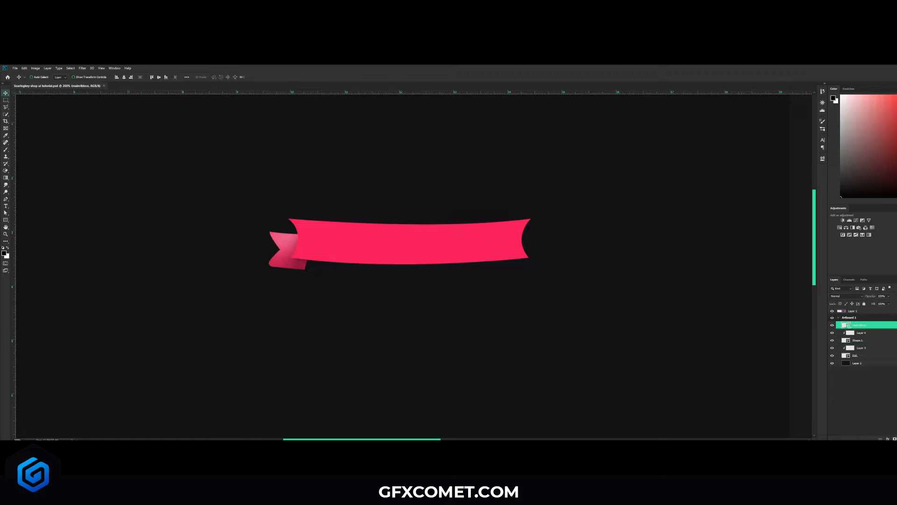
pyautogui.hotkey('ctrl', 'alt', 'shift', 'n')
pyautogui.keyDown('alt'); pyautogui.click(861, 329); pyautogui.keyUp('alt')
# Step: Paint a soft white highlight along the main ribbon's upper edge with an enlarged soft brush
pyautogui.press('b')
pyautogui.press('x')
pyautogui.press(']')
pyautogui.press(']')
pyautogui.press(']')
pyautogui.press(']')
pyautogui.press(']')
pyautogui.press(']')
pyautogui.press(']')
pyautogui.moveTo(263, 210); pyautogui.dragTo(510, 199)
pyautogui.moveTo(355, 216); pyautogui.dragTo(503, 213)
pyautogui.moveTo(286, 215); pyautogui.dragTo(607, 208)
pyautogui.press(']')
pyautogui.press(']')
pyautogui.press(']')
pyautogui.moveTo(257, 214); pyautogui.dragTo(574, 192)
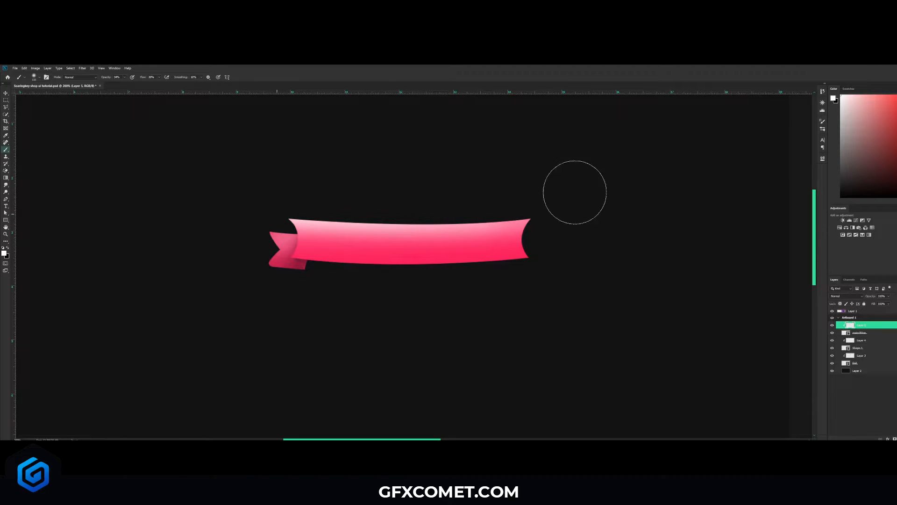
# Step: Paint soft black shading along the main ribbon's lower edge and lower the shading layer's opacity
pyautogui.press('x')
pyautogui.moveTo(287, 278)
pyautogui.mouseDown()
pyautogui.moveTo(467, 295)
pyautogui.moveTo(324, 278)
pyautogui.moveTo(581, 285)
pyautogui.mouseUp()
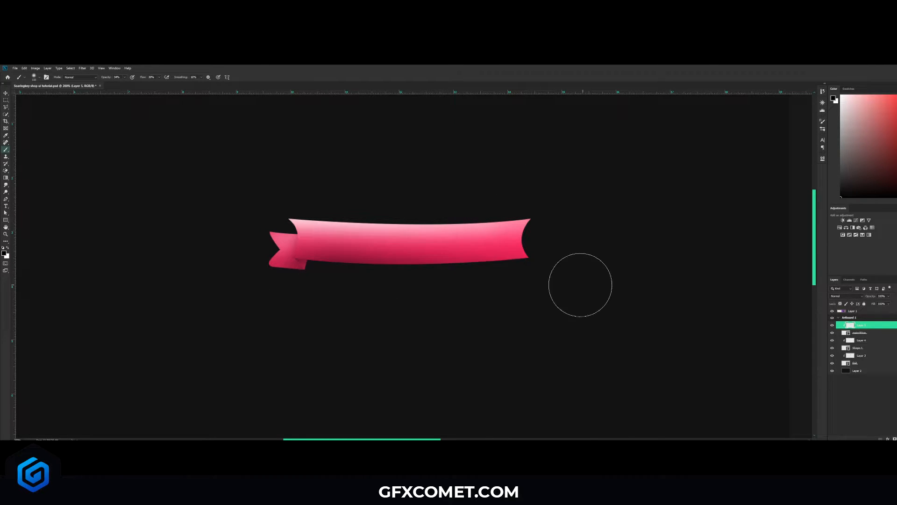
pyautogui.moveTo(310, 280); pyautogui.dragTo(495, 280)
pyautogui.press('v')
pyautogui.moveTo(871, 296); pyautogui.dragTo(802, 316)
# Step: Group the fold shape, the triangular crease and their clipped shading layers
pyautogui.click(869, 340)
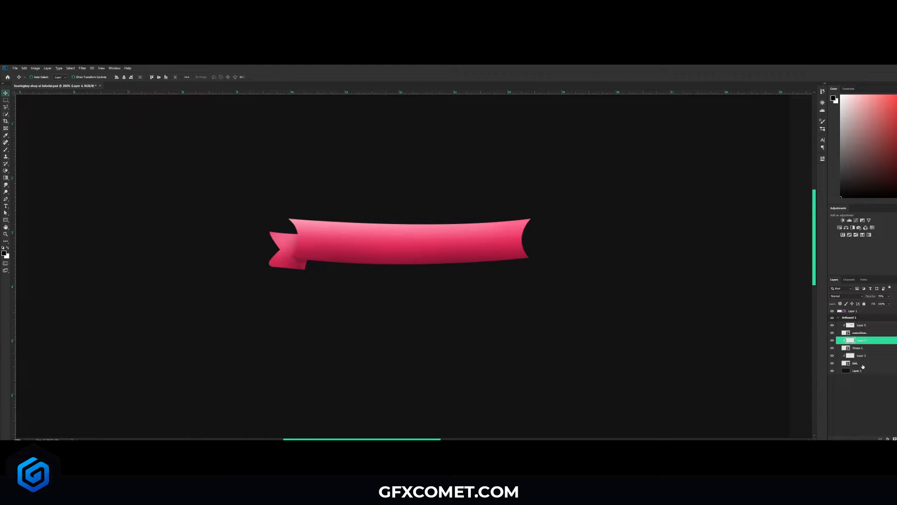
pyautogui.keyDown('shift'); pyautogui.click(855, 363); pyautogui.keyUp('shift')
pyautogui.hotkey('ctrl', 'g')
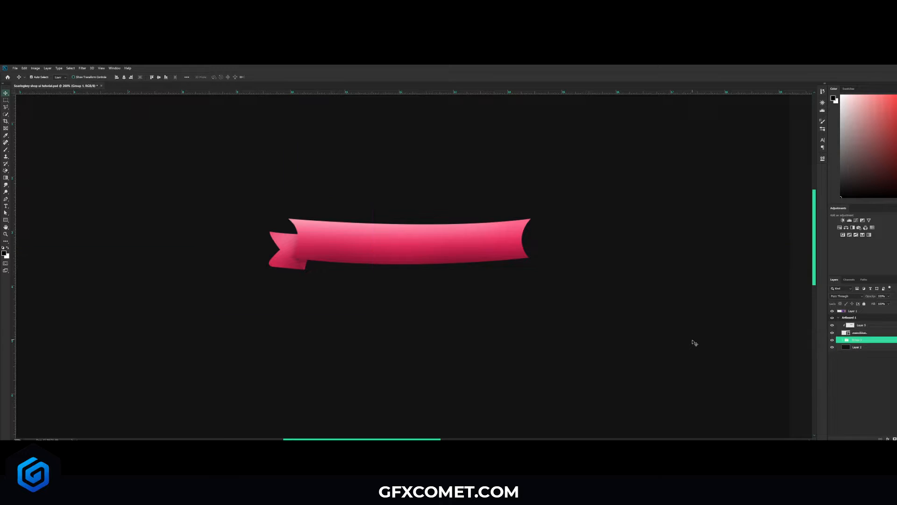
# Step: Duplicate the fold group, flip the copy horizontally and place it at the opposite end of the main ribbon
pyautogui.hotkey('ctrl', 'g')
pyautogui.hotkey('ctrl', 't')
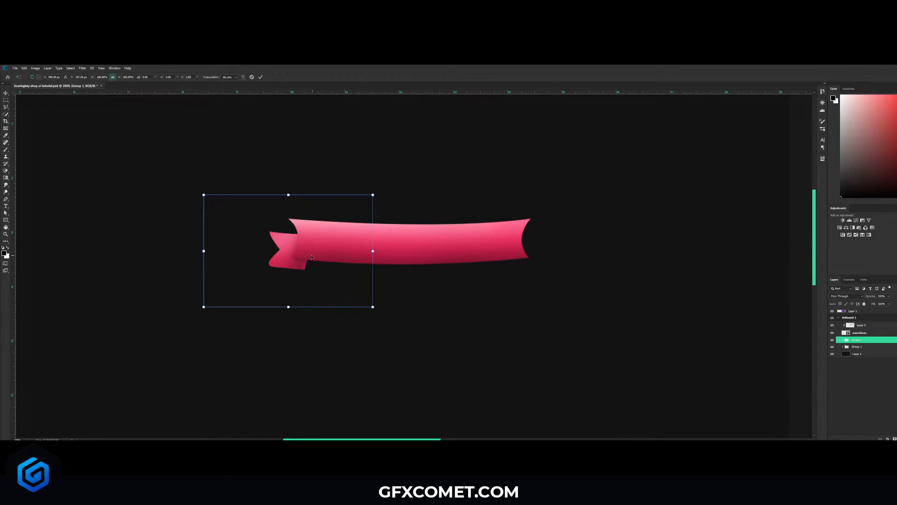
pyautogui.rightClick(295, 254)
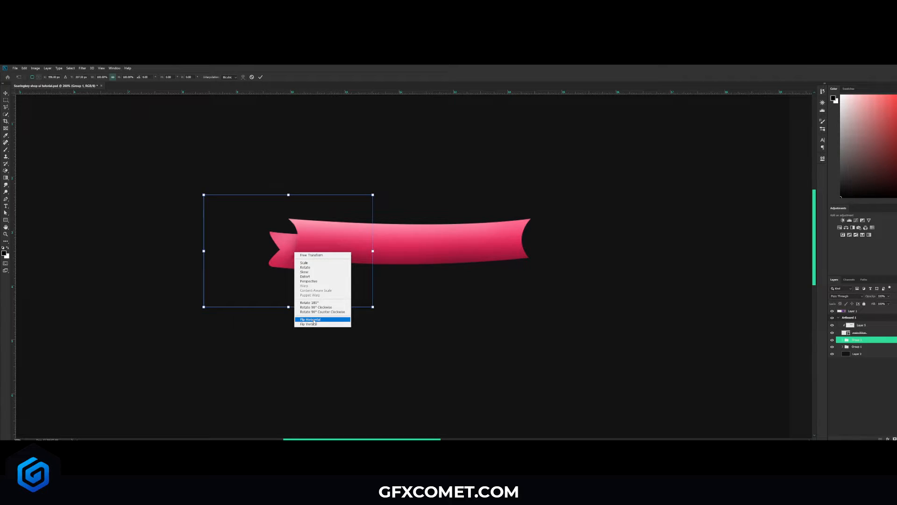
pyautogui.click(310, 319)
pyautogui.press('Return')
pyautogui.moveTo(321, 314); pyautogui.dragTo(548, 271)
# Step: Group the main ribbon, its shading layer and both fold groups into one group
pyautogui.hotkey('ctrl', '-')
pyautogui.moveTo(639, 270); pyautogui.dragTo(447, 228)
pyautogui.moveTo(263, 222); pyautogui.dragTo(154, 203)
pyautogui.moveTo(502, 226); pyautogui.dragTo(334, 233)
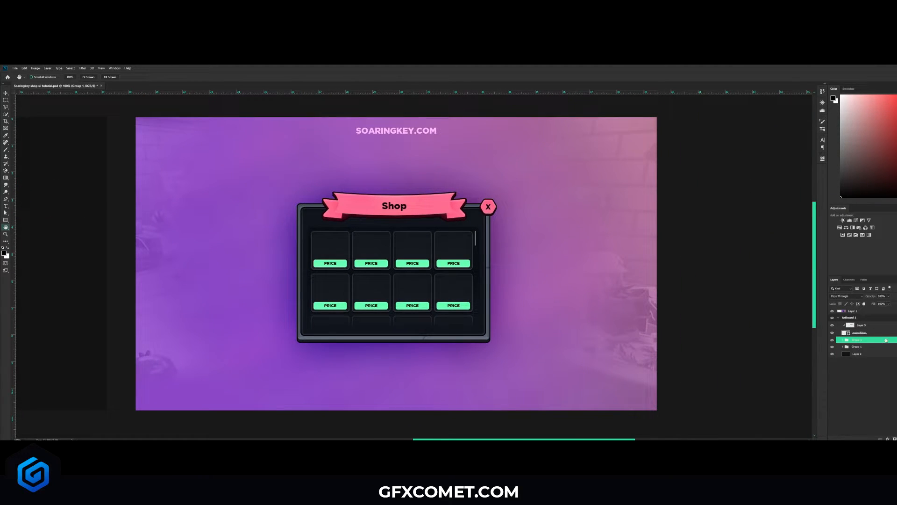
pyautogui.click(881, 326)
pyautogui.moveTo(256, 257); pyautogui.dragTo(789, 277)
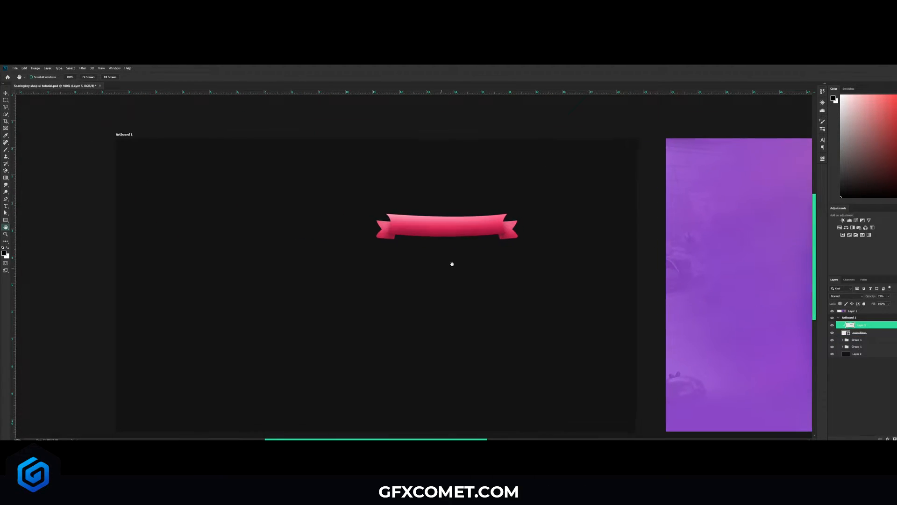
pyautogui.moveTo(458, 263); pyautogui.dragTo(401, 262)
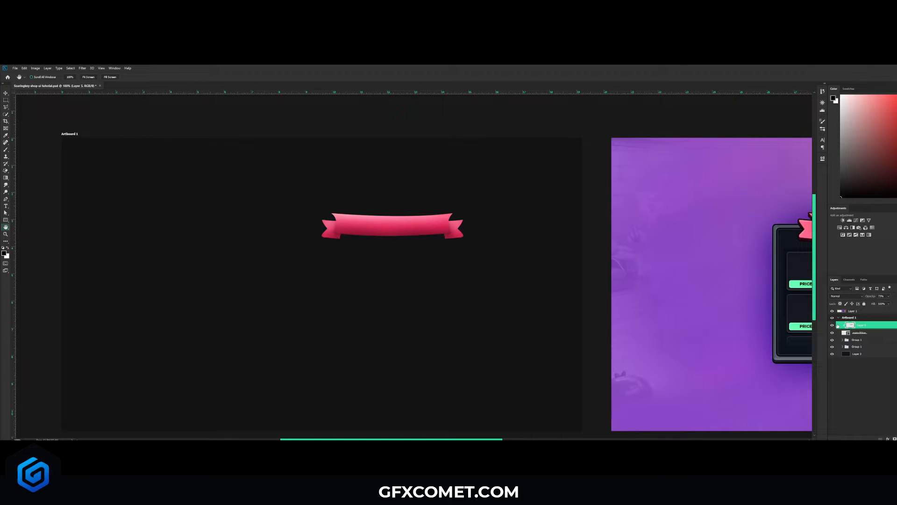
pyautogui.keyDown('shift'); pyautogui.click(866, 348); pyautogui.keyUp('shift')
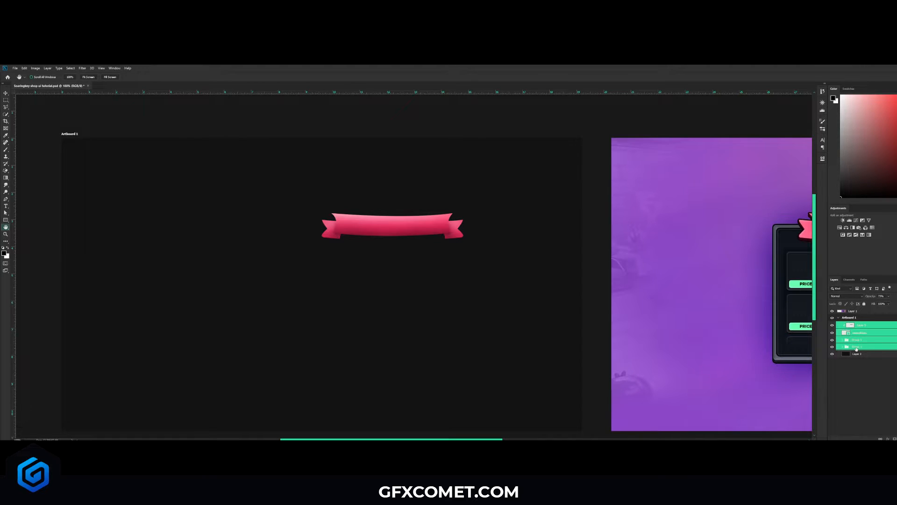
pyautogui.hotkey('ctrl', 'g')
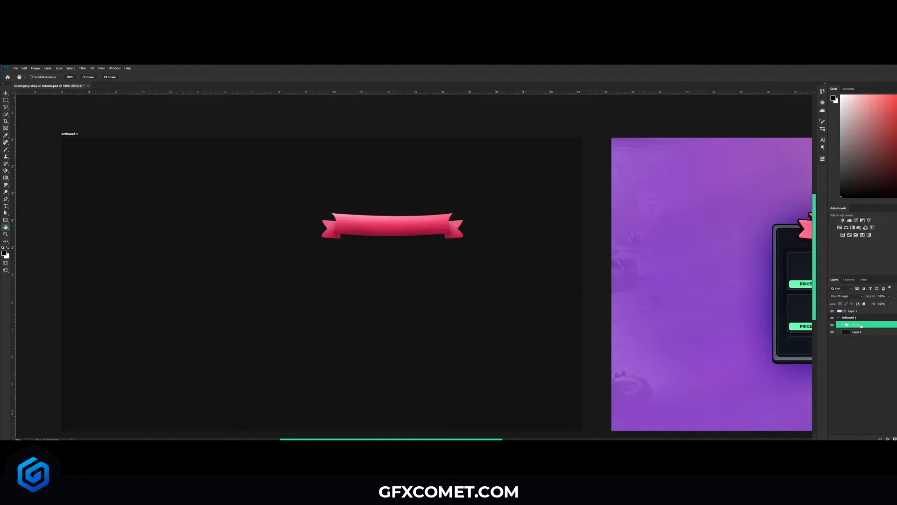
# Step: Rename the combined banner group Ribbon
pyautogui.doubleClick(857, 324)
pyautogui.write('S')
pyautogui.write('ibbon')
pyautogui.press('Return')
# Step: Draw a black rounded rectangle about 680 by 470 px over the reference shop window's dark inner panel
pyautogui.moveTo(721, 267); pyautogui.dragTo(212, 243)
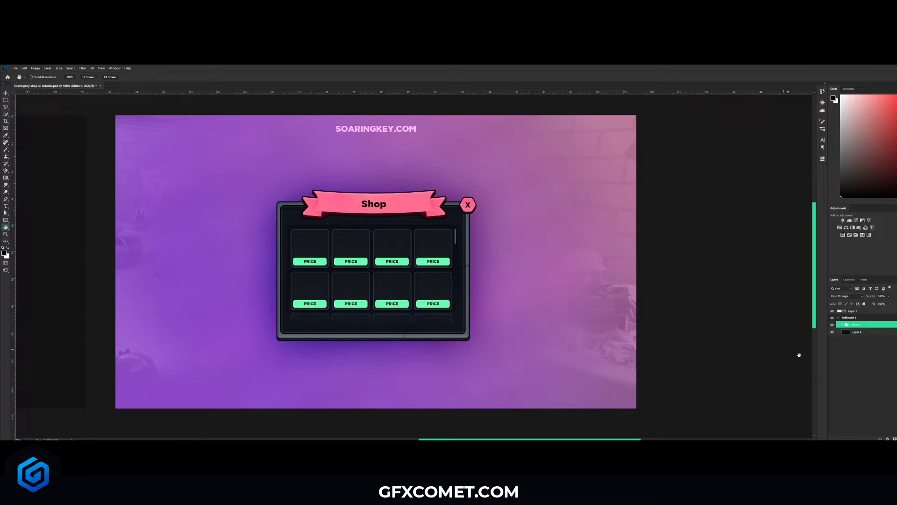
pyautogui.hotkey('ctrl', 'shift', 'alt', 'n')
pyautogui.click(6, 220)
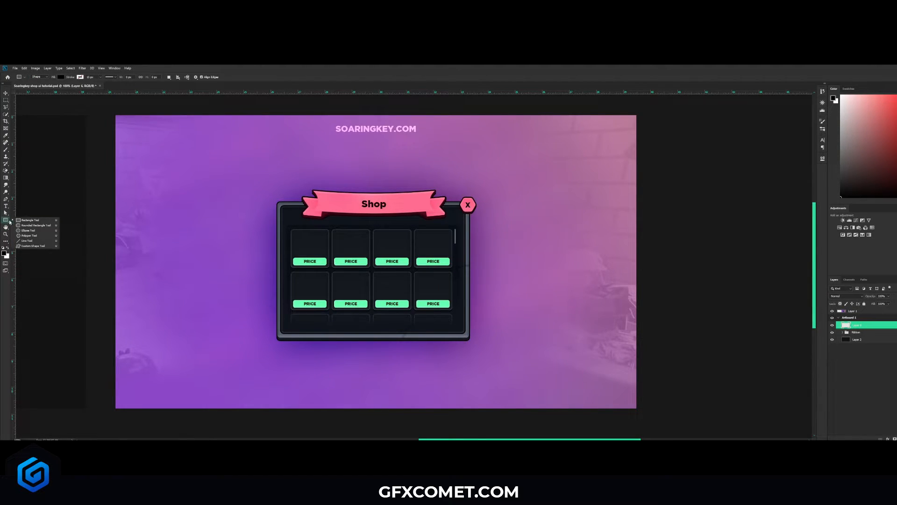
pyautogui.click(29, 225)
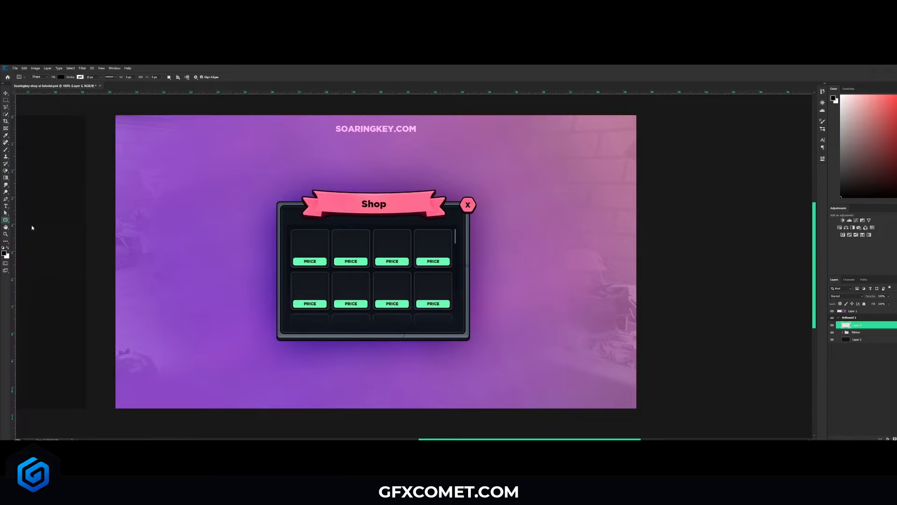
pyautogui.hotkey('ctrl', '+')
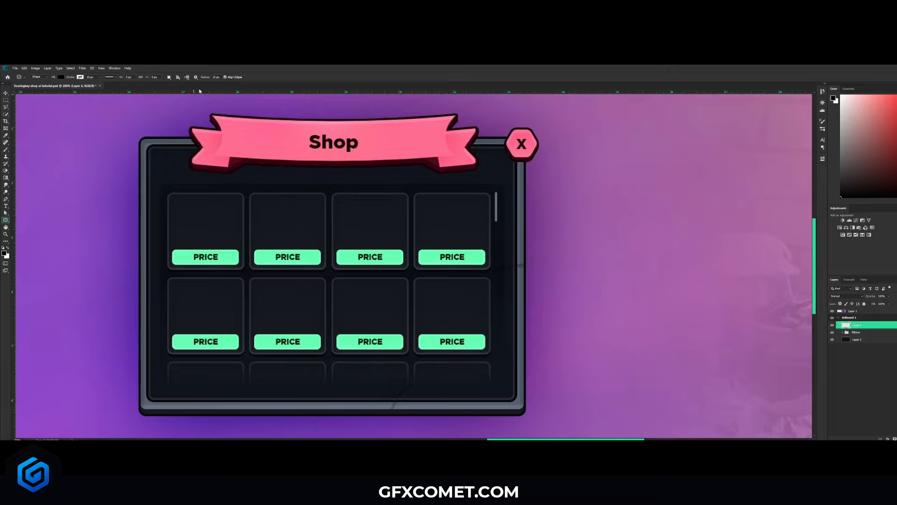
pyautogui.moveTo(148, 146); pyautogui.dragTo(517, 402)
# Step: Move the black rounded rectangle out beside the reference shop window and save the document
pyautogui.press('v')
pyautogui.moveTo(345, 310); pyautogui.dragTo(671, 311)
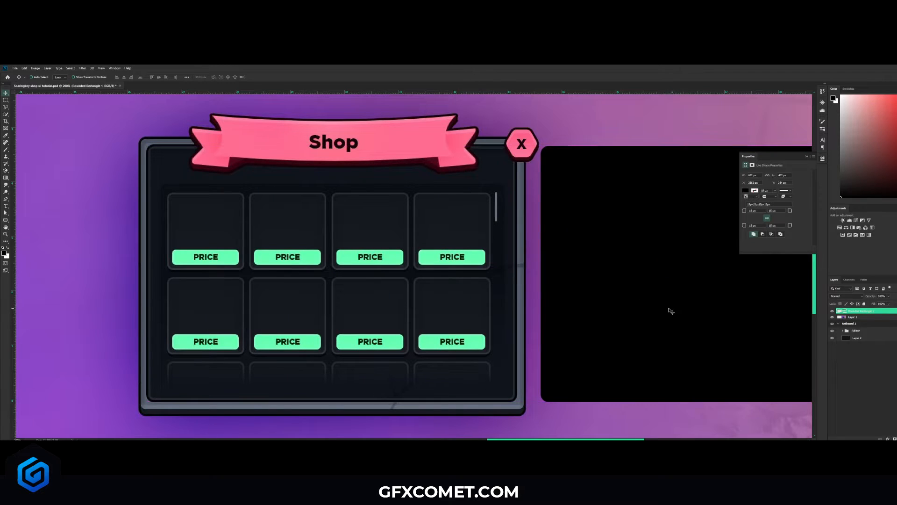
pyautogui.hotkey('ctrl', 's')
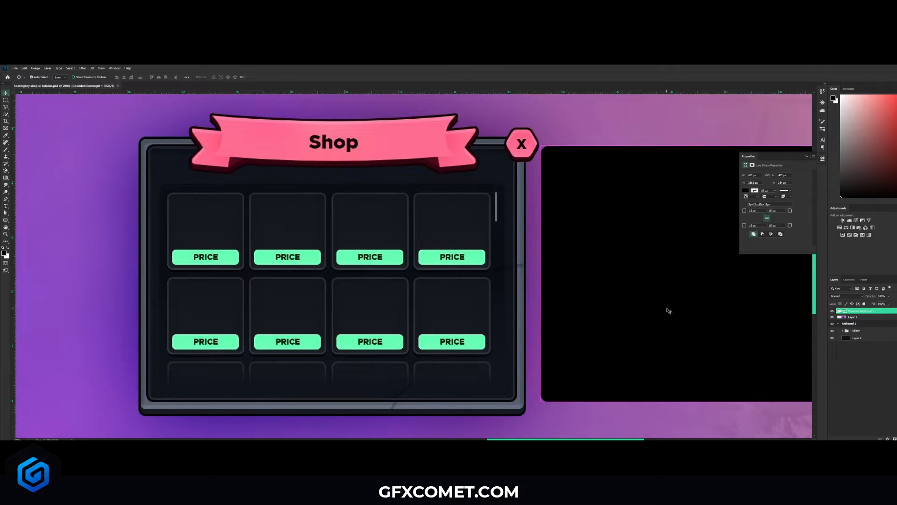
# Step: Recolor the black rounded rectangle beside the reference window to dark grey #171717
pyautogui.hotkey('ctrl', '-')
pyautogui.doubleClick(841, 311)
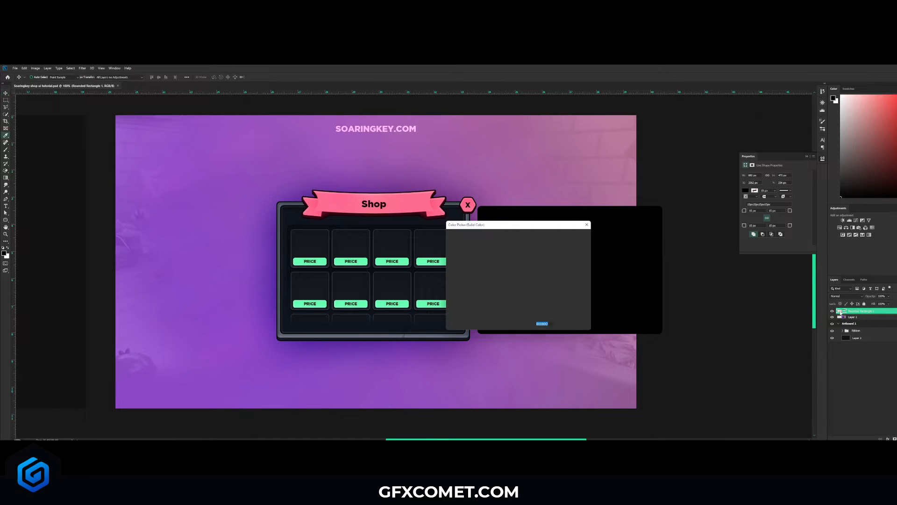
pyautogui.click(294, 216)
pyautogui.click(451, 301)
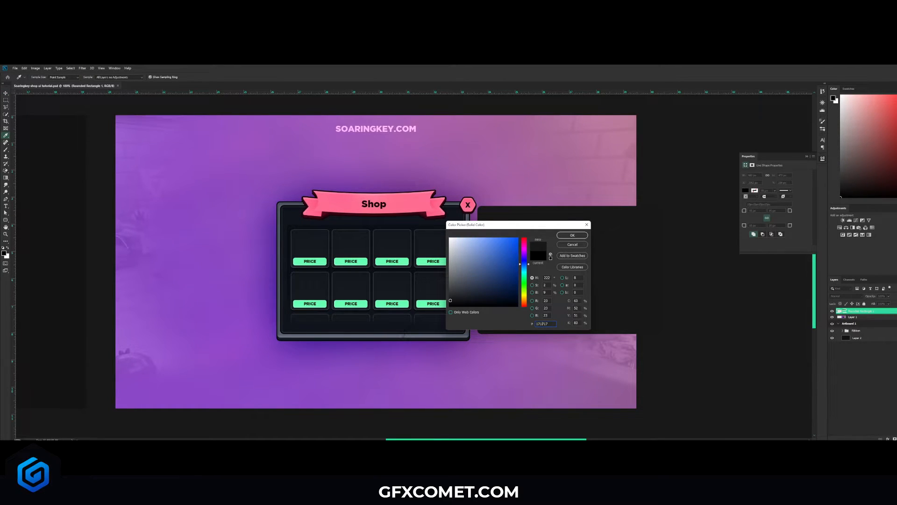
pyautogui.click(572, 235)
# Step: Add a faint white inner shadow to the dark rounded rectangle, with Normal blend mode, zero distance and a thin edge-hugging size
pyautogui.rightClick(867, 313)
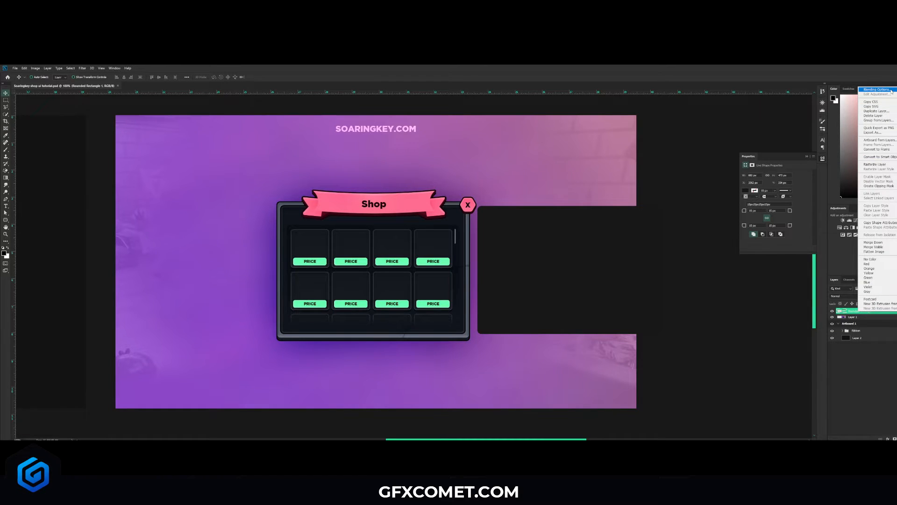
pyautogui.click(874, 89)
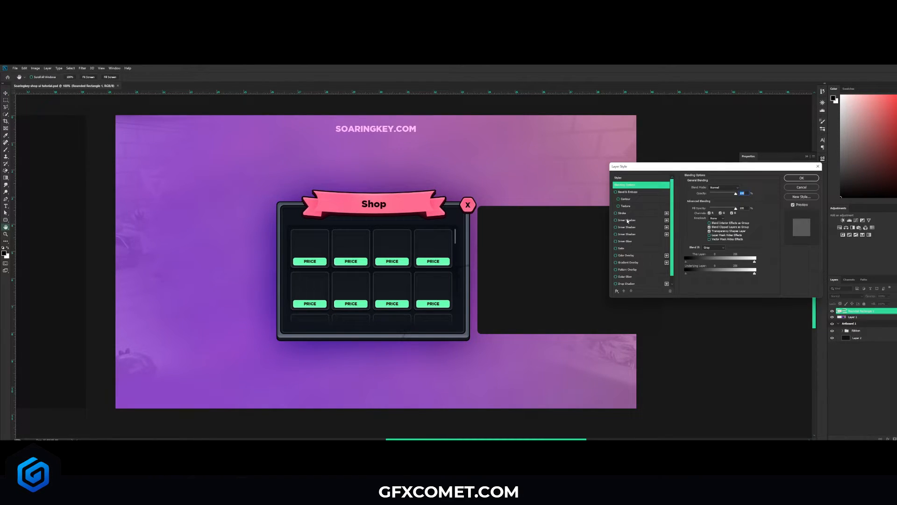
pyautogui.click(628, 220)
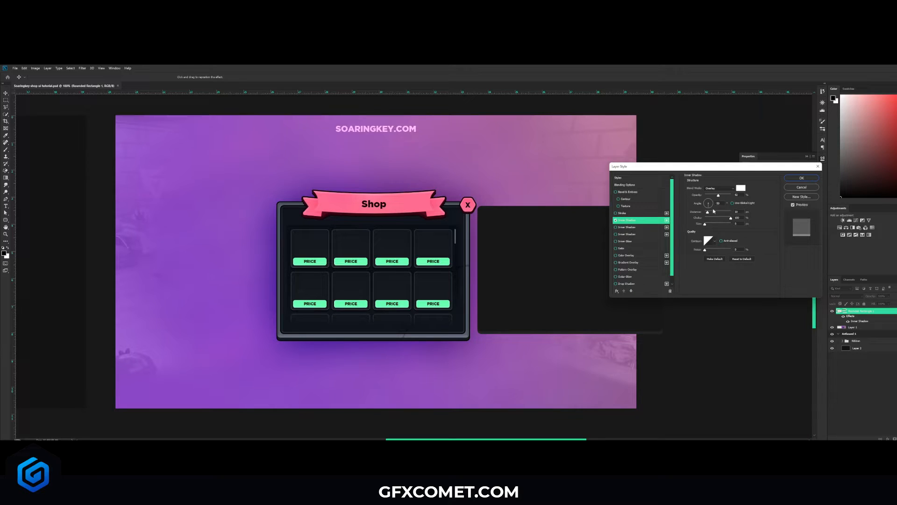
pyautogui.moveTo(718, 195); pyautogui.dragTo(731, 195)
pyautogui.moveTo(708, 212); pyautogui.dragTo(707, 224)
pyautogui.click(719, 188)
pyautogui.click(722, 190)
pyautogui.moveTo(731, 195); pyautogui.dragTo(710, 198)
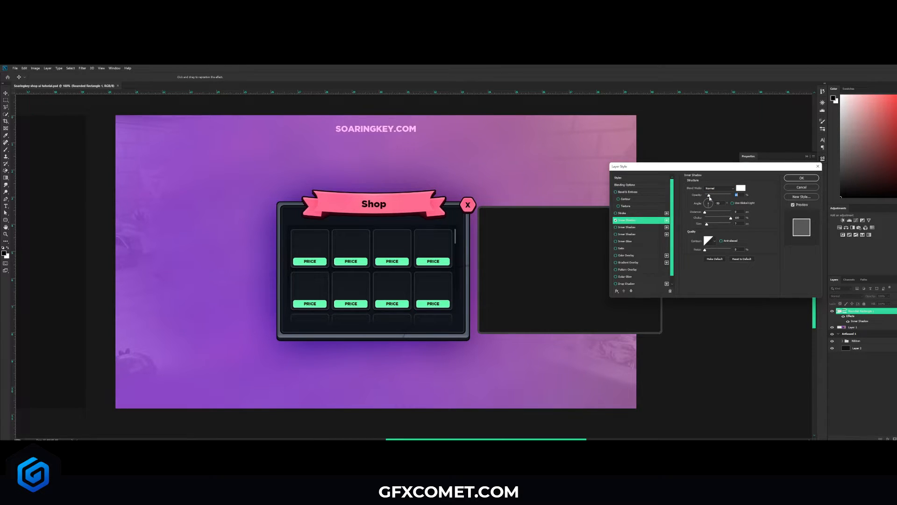
pyautogui.click(801, 178)
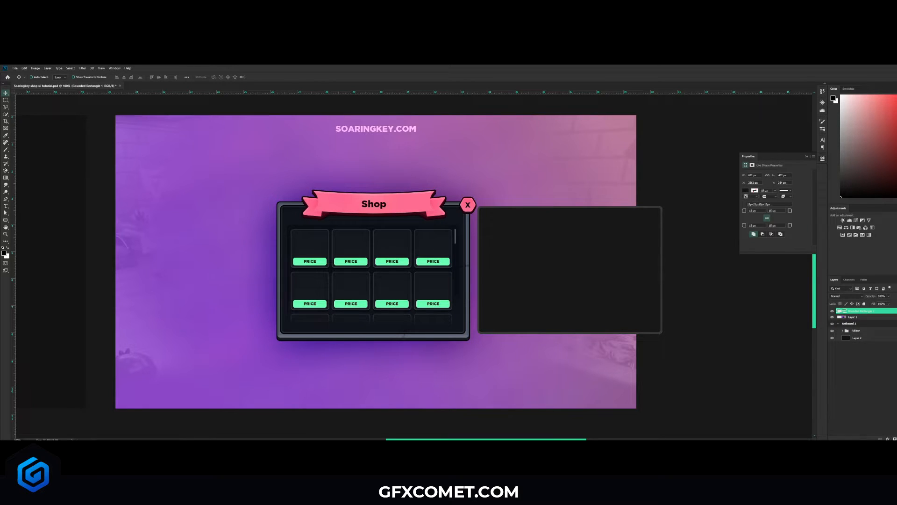
# Step: Duplicate the dark rounded rectangle, remove the copy's layer effects and set its fill to none
pyautogui.hotkey('ctrl', 'j')
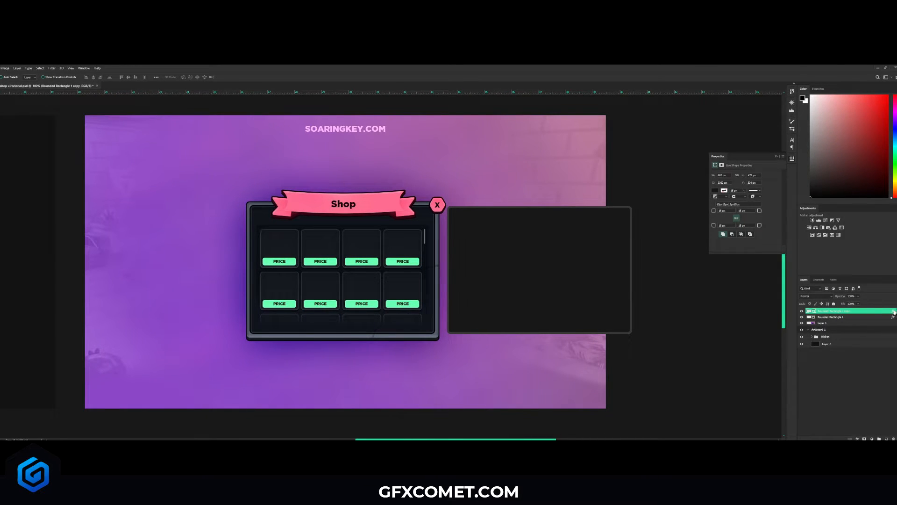
pyautogui.moveTo(893, 312); pyautogui.dragTo(893, 438)
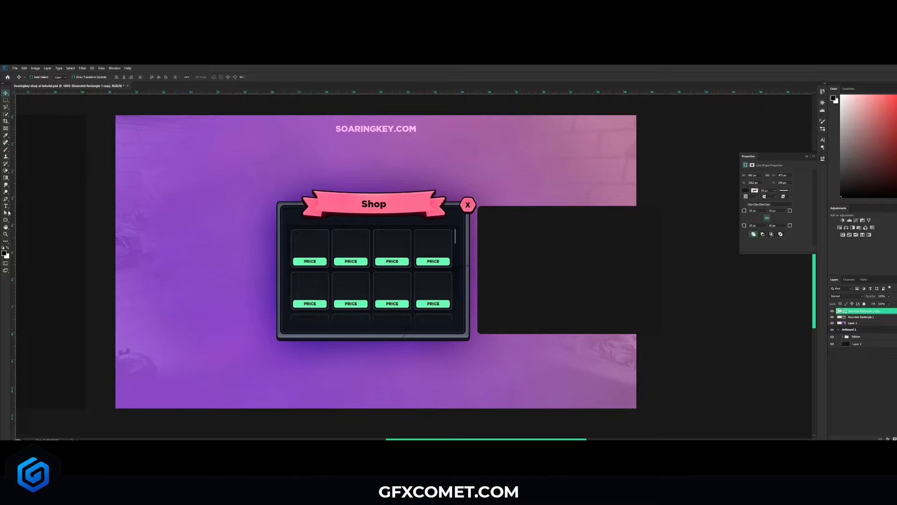
pyautogui.click(5, 220)
pyautogui.click(61, 77)
pyautogui.click(37, 87)
# Step: Give the duplicated rounded rectangle a white shape stroke 10 px wide
pyautogui.click(80, 77)
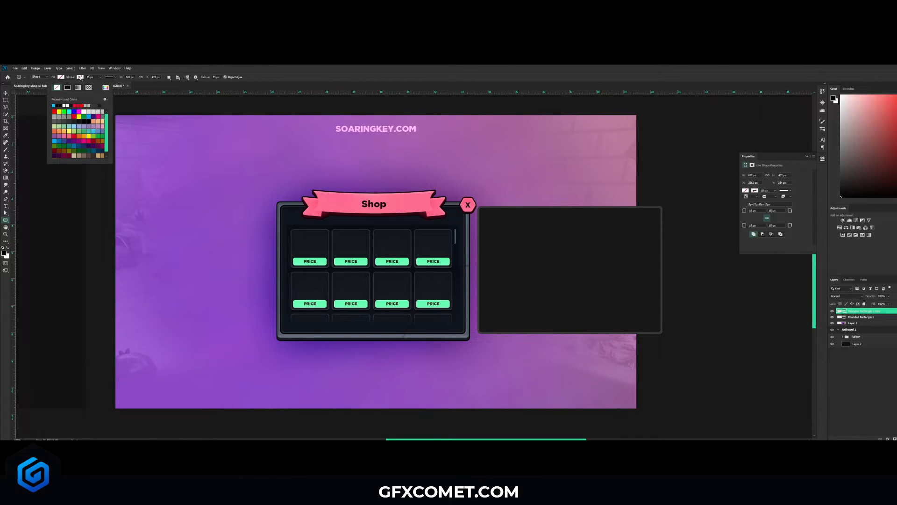
pyautogui.click(66, 105)
pyautogui.moveTo(95, 77); pyautogui.dragTo(90, 77)
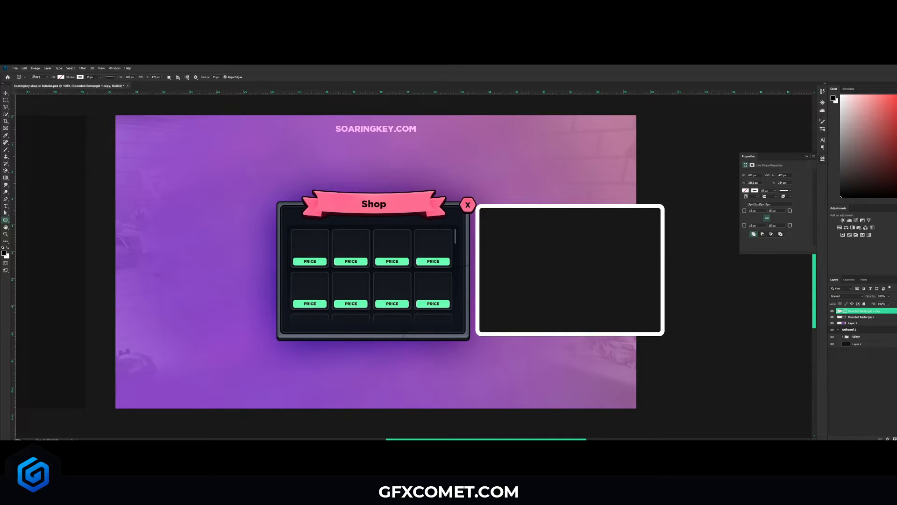
pyautogui.write('0')
pyautogui.press('Return')
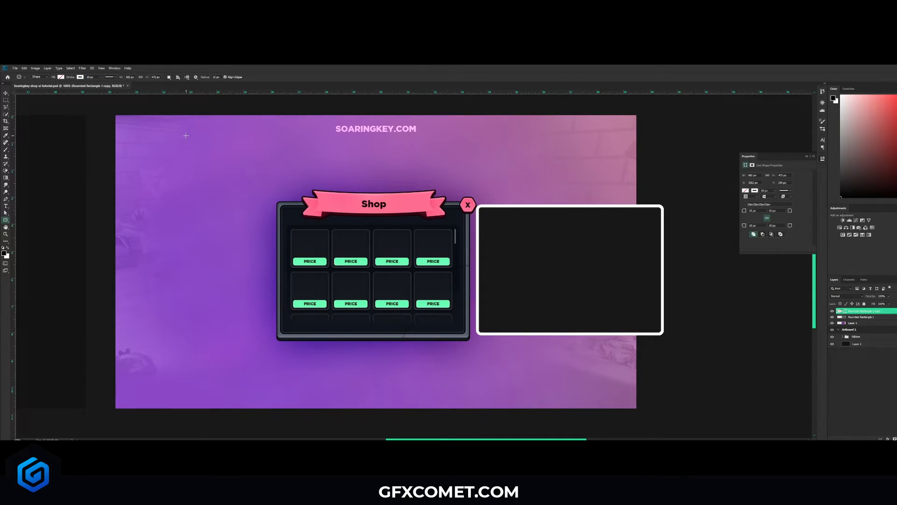
# Step: Align the duplicate's white shape stroke to the outside of its path
pyautogui.click(115, 77)
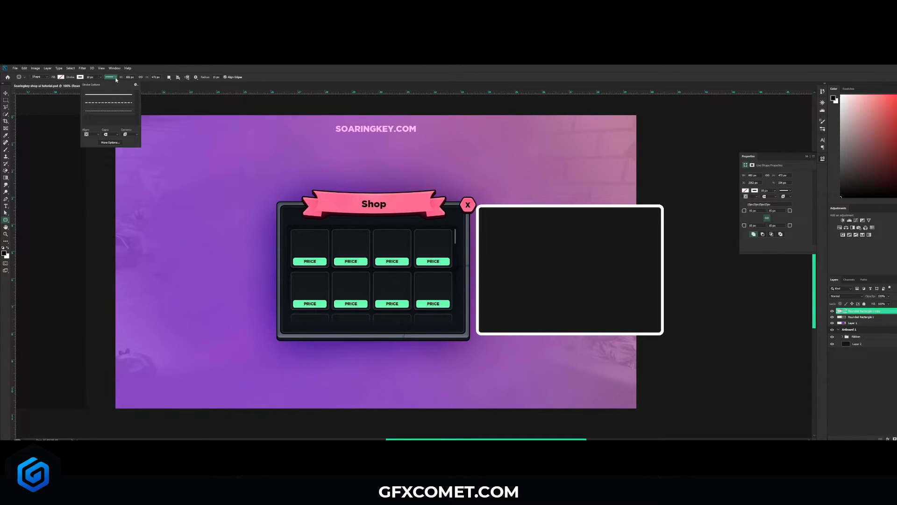
pyautogui.click(96, 136)
pyautogui.click(92, 147)
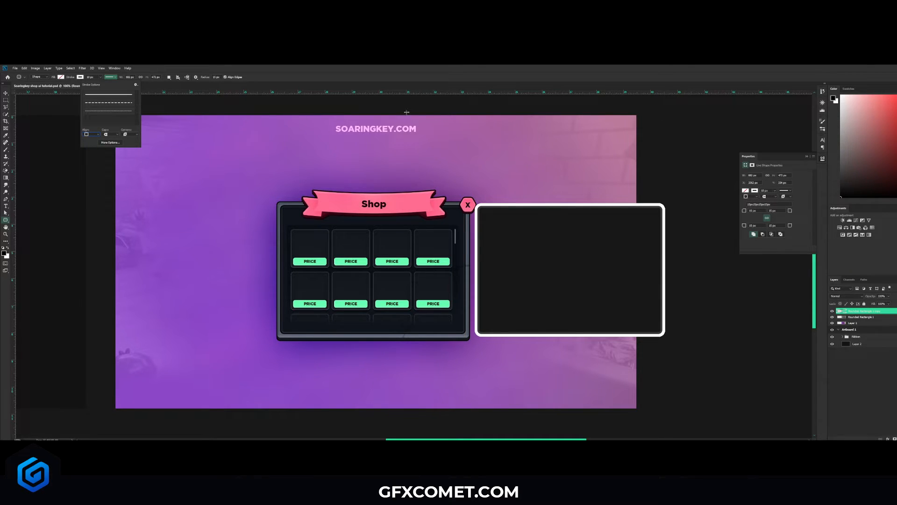
pyautogui.click(497, 75)
pyautogui.press('v')
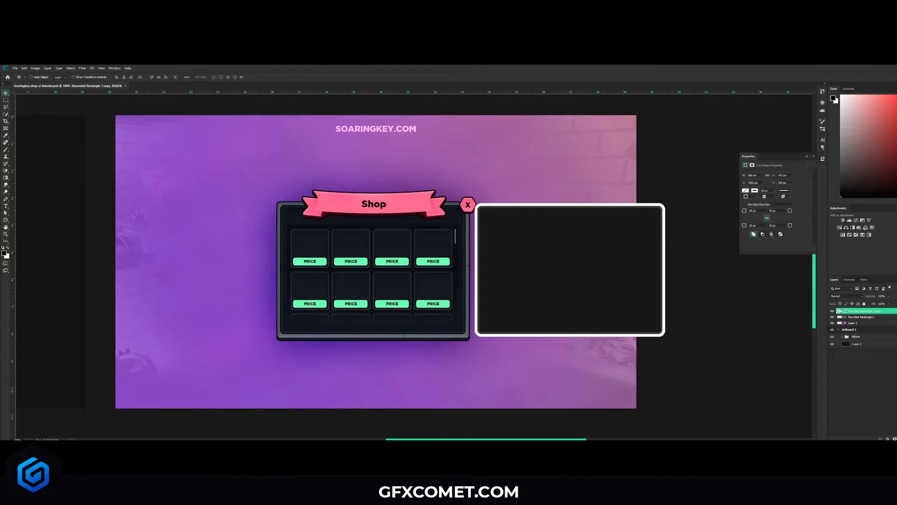
# Step: Apply a Color Overlay to the outline frame using the blue-grey sampled from the reference window's border
pyautogui.rightClick(859, 310)
pyautogui.click(872, 89)
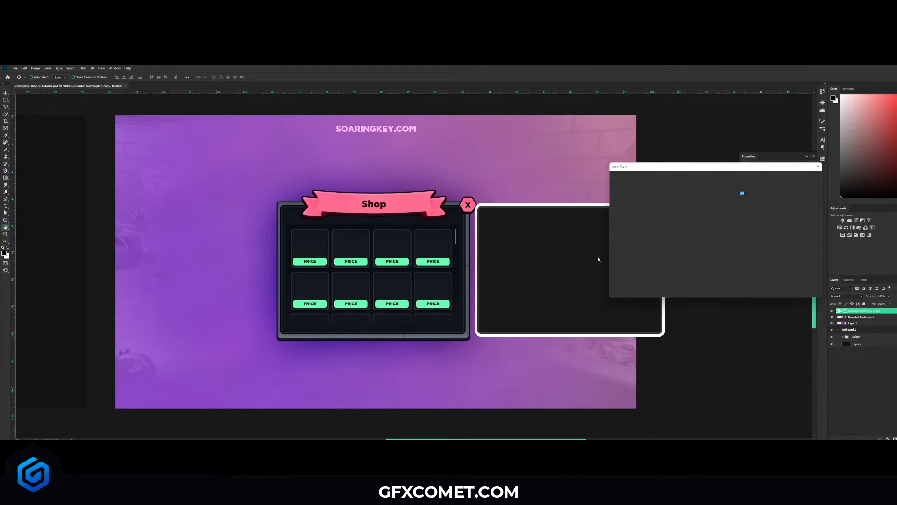
pyautogui.click(636, 254)
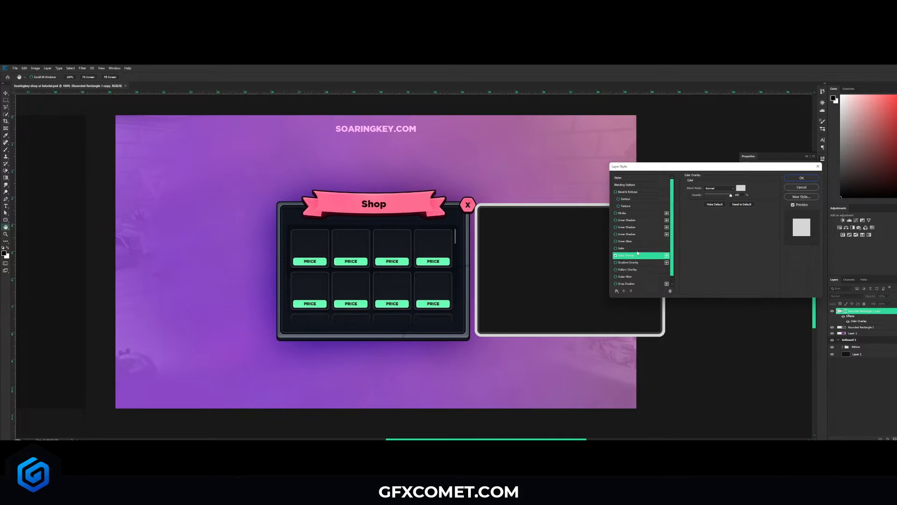
pyautogui.click(739, 188)
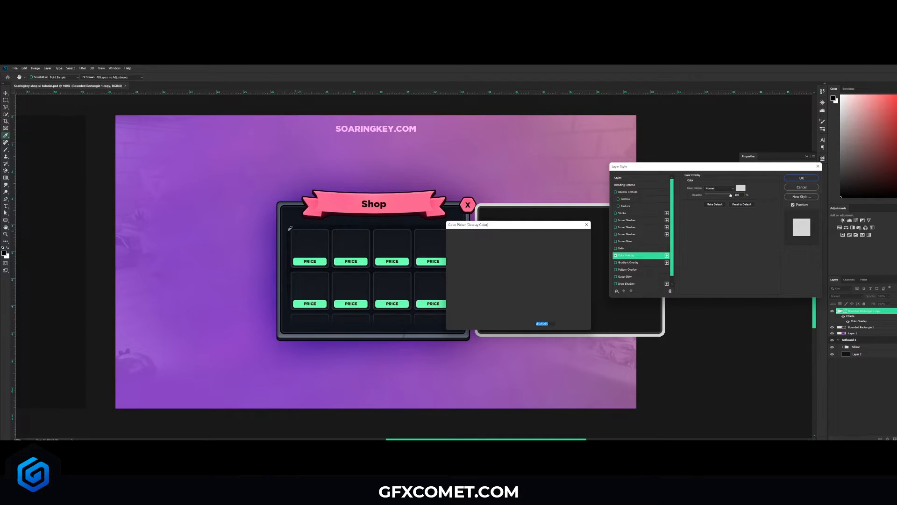
pyautogui.click(282, 199)
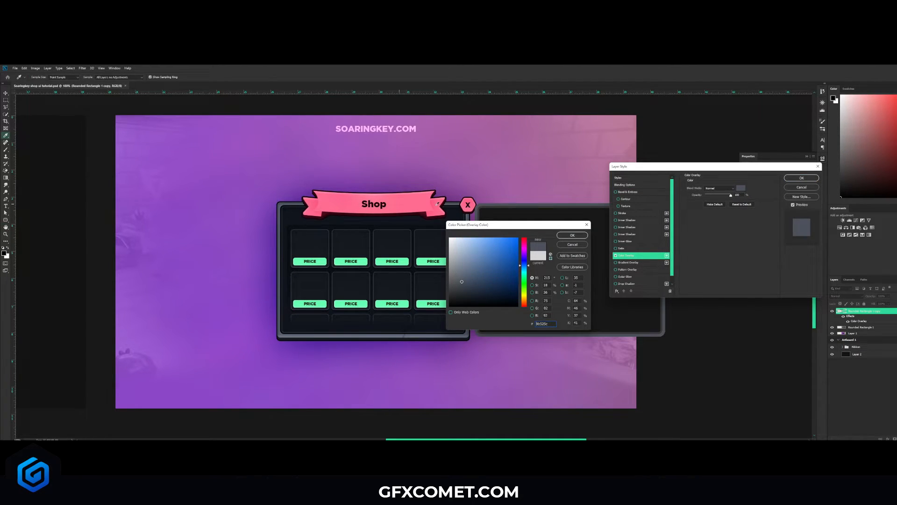
pyautogui.click(573, 235)
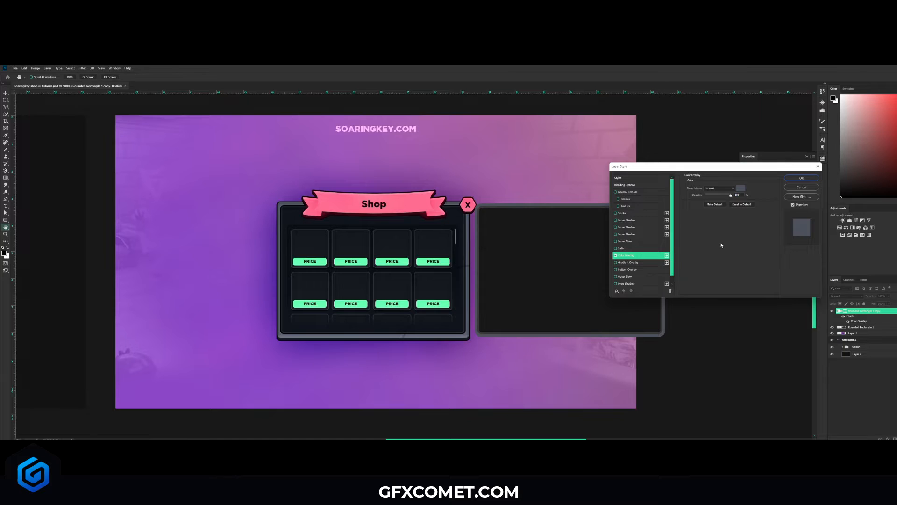
# Step: Add a thin dark outside stroke and an inner shadow to the outline frame's layer style
pyautogui.click(623, 213)
pyautogui.click(706, 188)
pyautogui.press('Down')
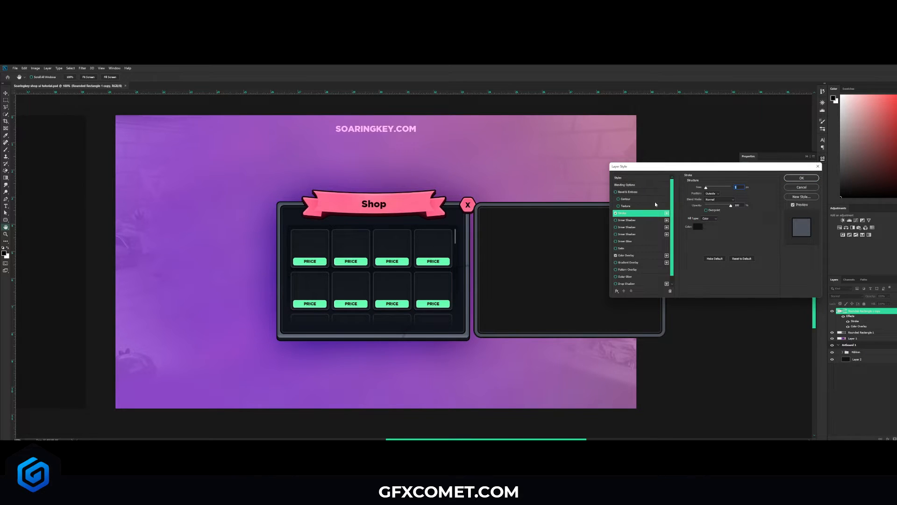
pyautogui.click(629, 220)
pyautogui.moveTo(705, 213); pyautogui.dragTo(689, 314)
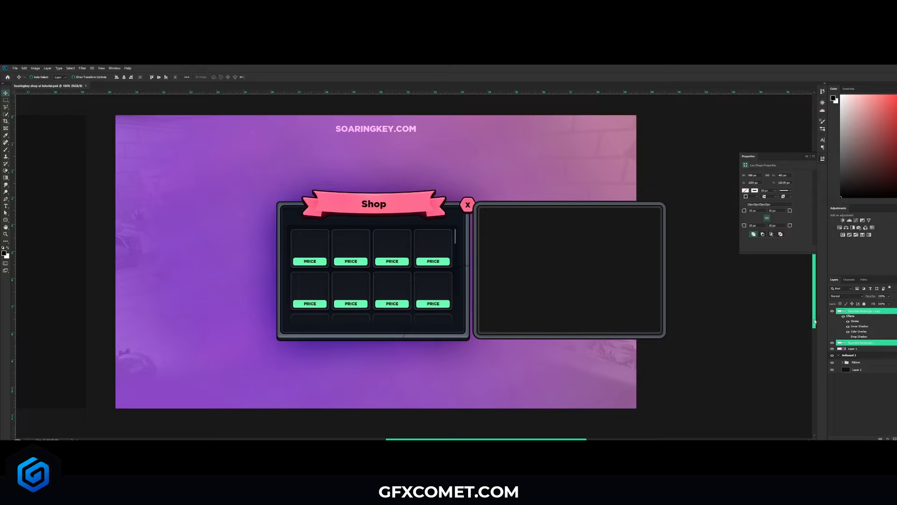
# Step: Group both window rectangles and move the group onto Artboard 1, centred horizontally
pyautogui.hotkey('ctrl', 'g')
pyautogui.moveTo(629, 252); pyautogui.dragTo(453, 265)
pyautogui.hotkey('ctrl', 'a')
pyautogui.click(124, 78)
pyautogui.hotkey('ctrl', 'd')
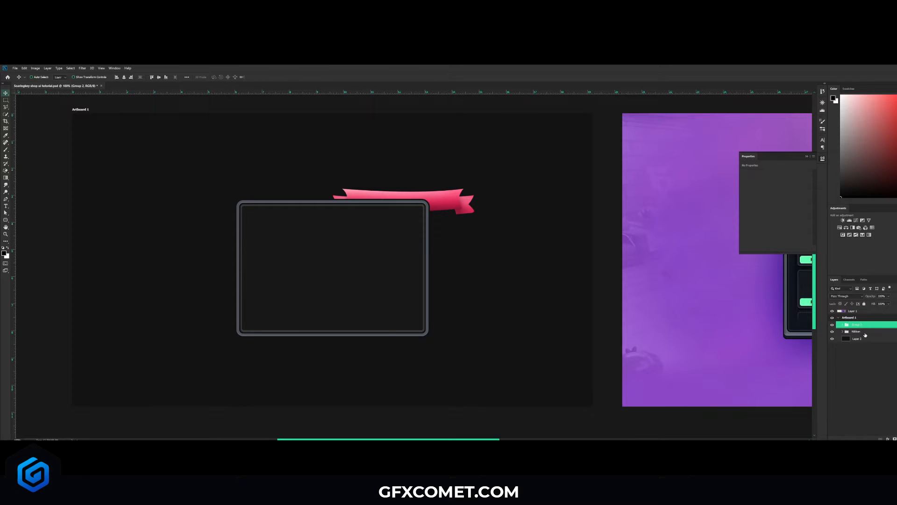
# Step: Place the Ribbon group above the window group and centre the ribbon over the window's upper edge
pyautogui.moveTo(864, 333); pyautogui.dragTo(865, 322)
pyautogui.moveTo(487, 215); pyautogui.dragTo(406, 213)
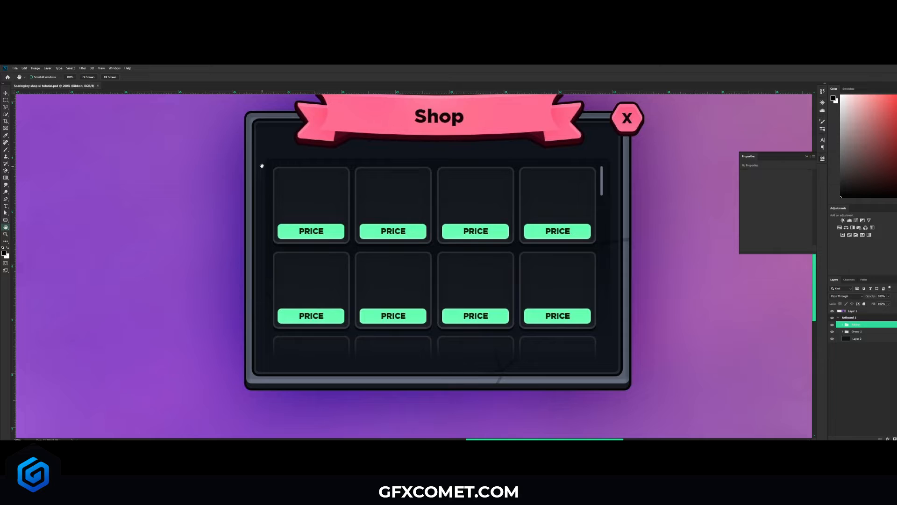
# Step: Create a new empty layer above the Ribbon group in Artboard 1
pyautogui.hotkey('ctrl', '-')
pyautogui.moveTo(280, 227); pyautogui.dragTo(590, 252)
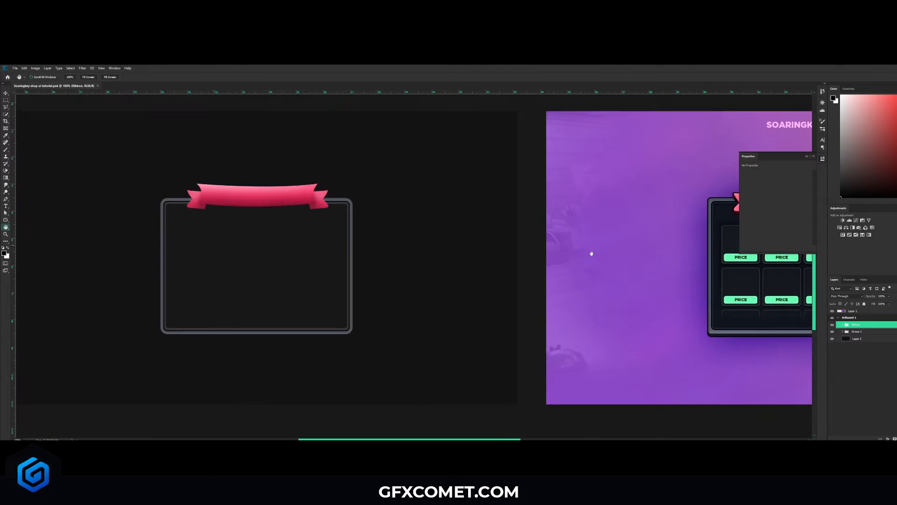
pyautogui.moveTo(424, 253); pyautogui.dragTo(413, 252)
pyautogui.keyDown('ctrl'); pyautogui.click(451, 265); pyautogui.keyUp('ctrl')
pyautogui.click(864, 326)
pyautogui.click(844, 331)
pyautogui.hotkey('ctrl', 'shift', 'alt', 'n')
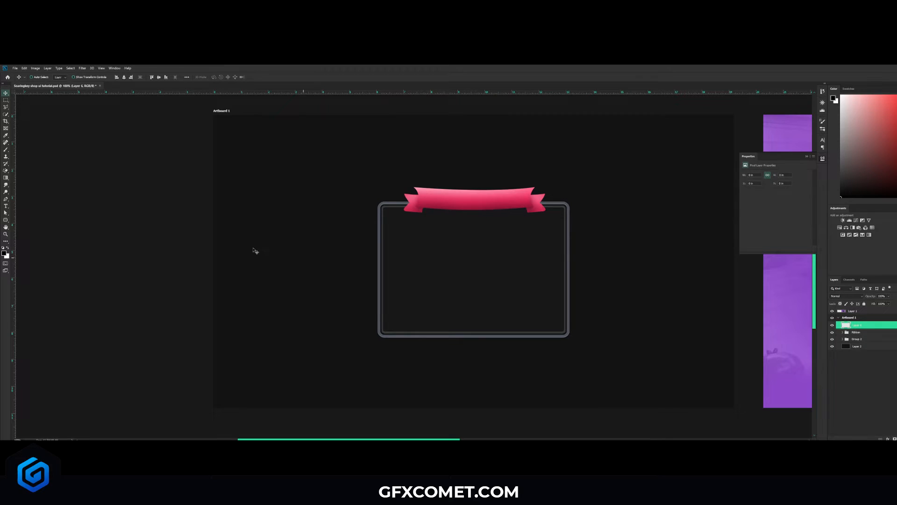
# Step: Draw a black rounded rectangle about 645 by 390 px inside the window below the ribbon and nudge it right into place
pyautogui.moveTo(6, 220); pyautogui.dragTo(28, 225)
pyautogui.click(28, 225)
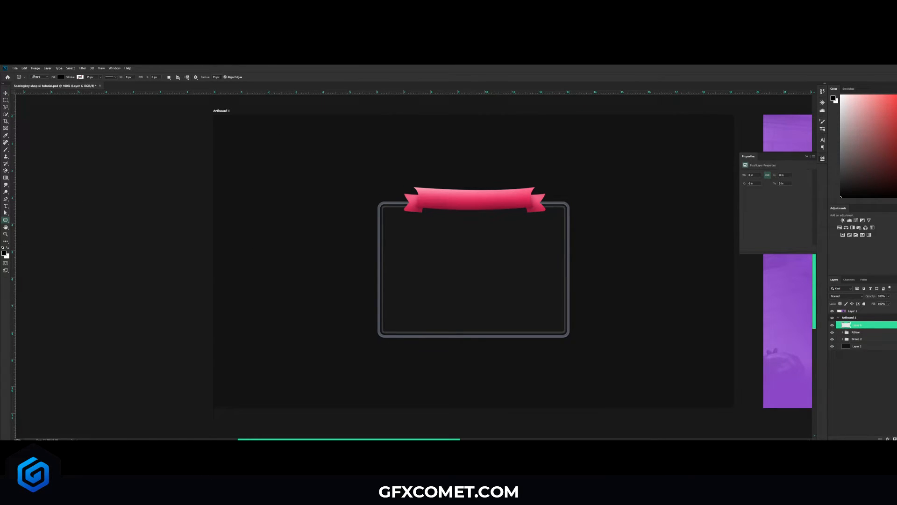
pyautogui.hotkey('ctrl', '+')
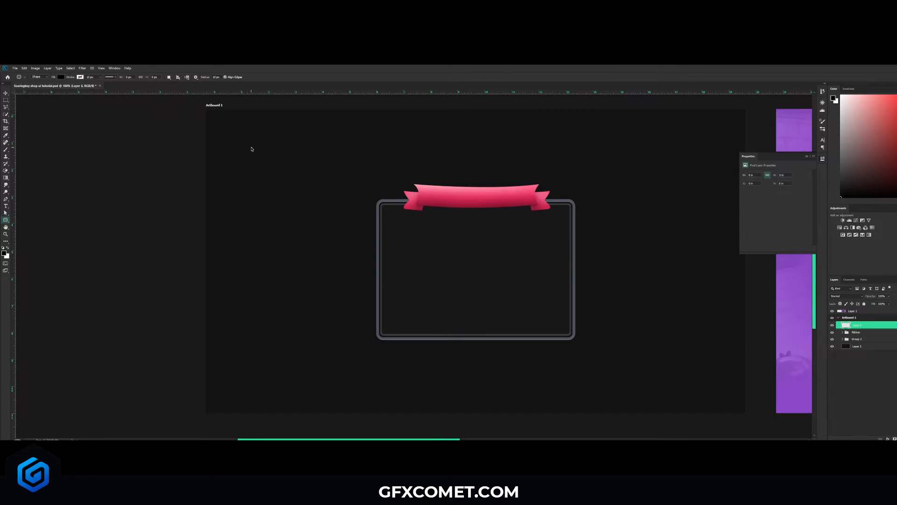
pyautogui.moveTo(507, 254); pyautogui.dragTo(340, 257)
pyautogui.click(6, 219)
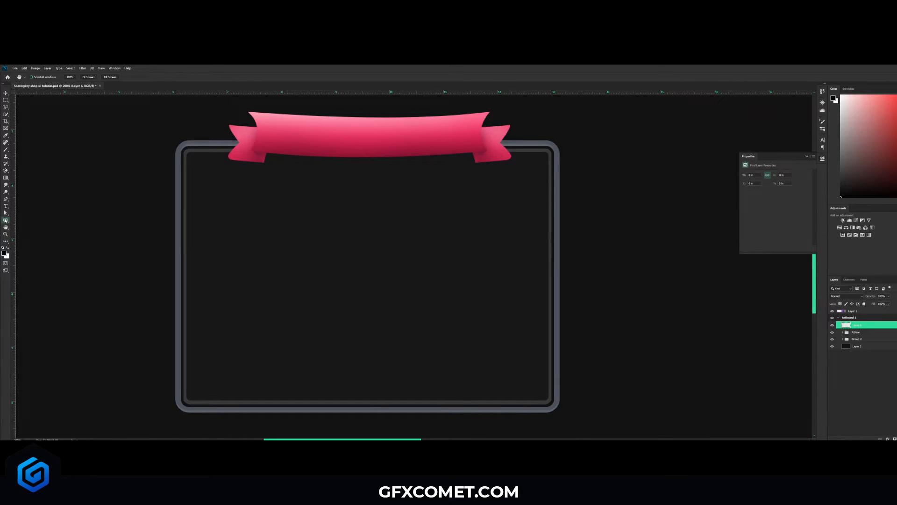
pyautogui.moveTo(194, 184); pyautogui.dragTo(543, 395)
pyautogui.press('v')
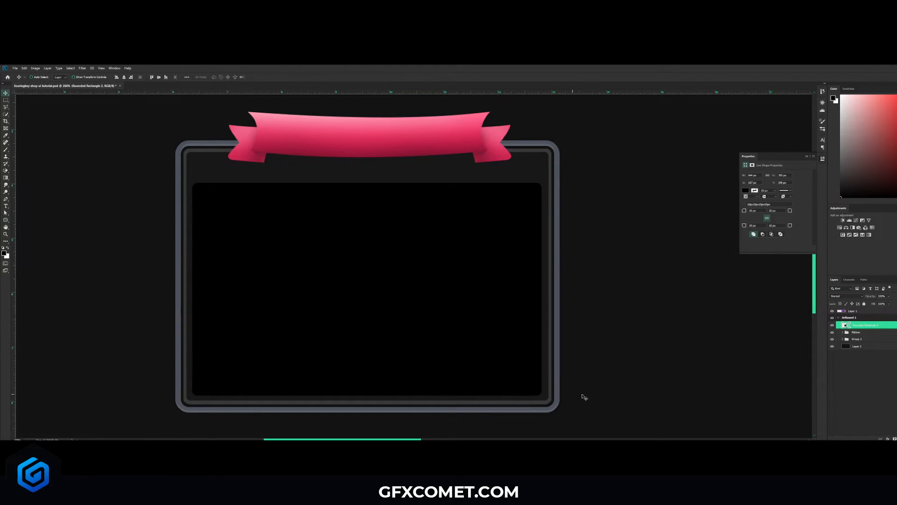
pyautogui.press('Right')
# Step: Recolor the inner rounded rectangle to a near-black grey slightly darker than the window background
pyautogui.doubleClick(849, 325)
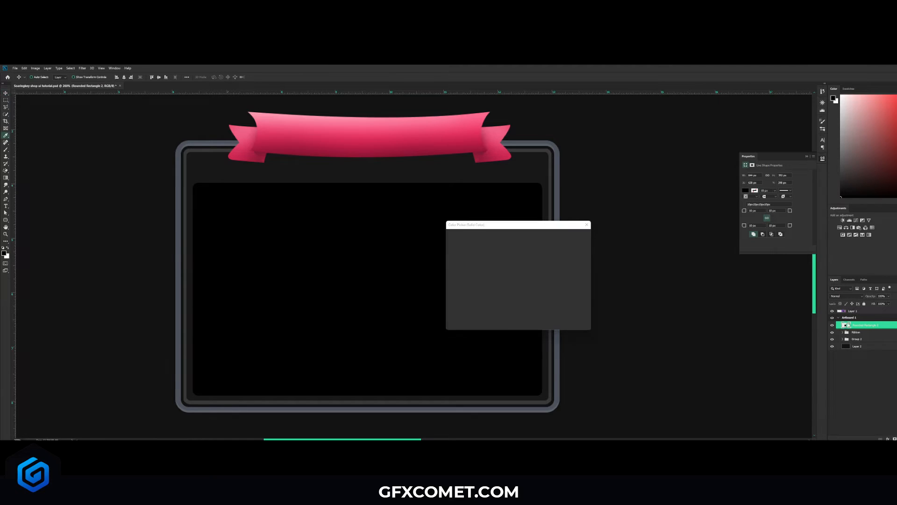
pyautogui.click(450, 301)
pyautogui.moveTo(450, 300); pyautogui.dragTo(446, 301)
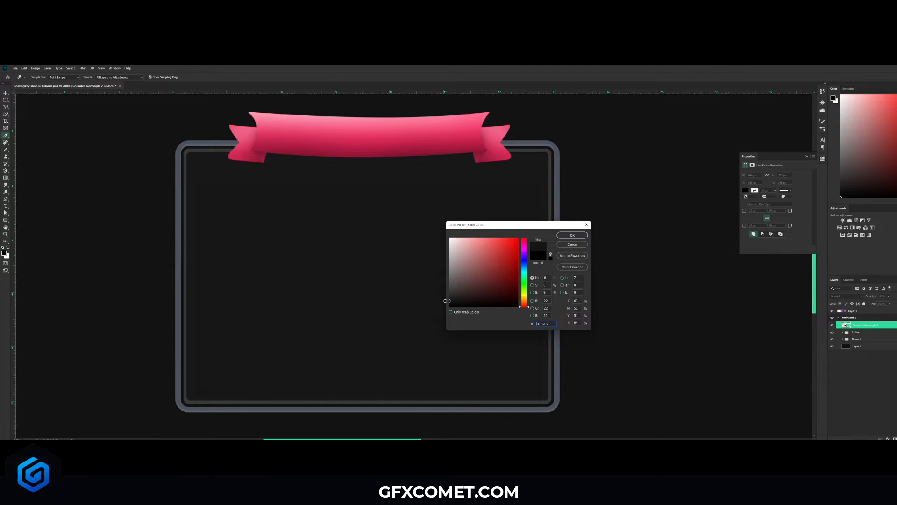
pyautogui.click(572, 236)
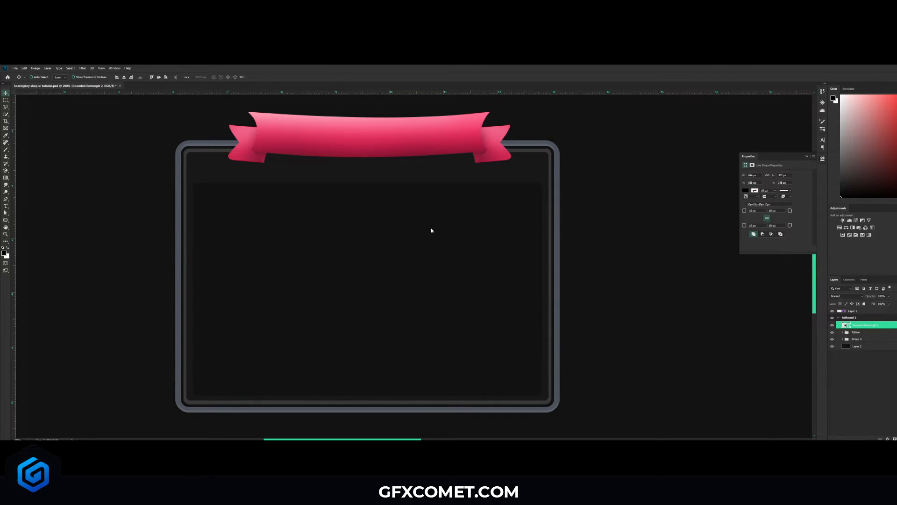
# Step: Extend the inner rounded rectangle's upper edge slightly upward toward the ribbon
pyautogui.hotkey('ctrl', 't')
pyautogui.moveTo(369, 183); pyautogui.dragTo(368, 172)
pyautogui.press('Return')
# Step: On a new layer, draw a rounded square about 142 by 140 px over the reference's first item slot and move it onto the empty purple area
pyautogui.hotkey('ctrl', '-')
pyautogui.press('space')
pyautogui.moveTo(600, 231); pyautogui.dragTo(410, 233)
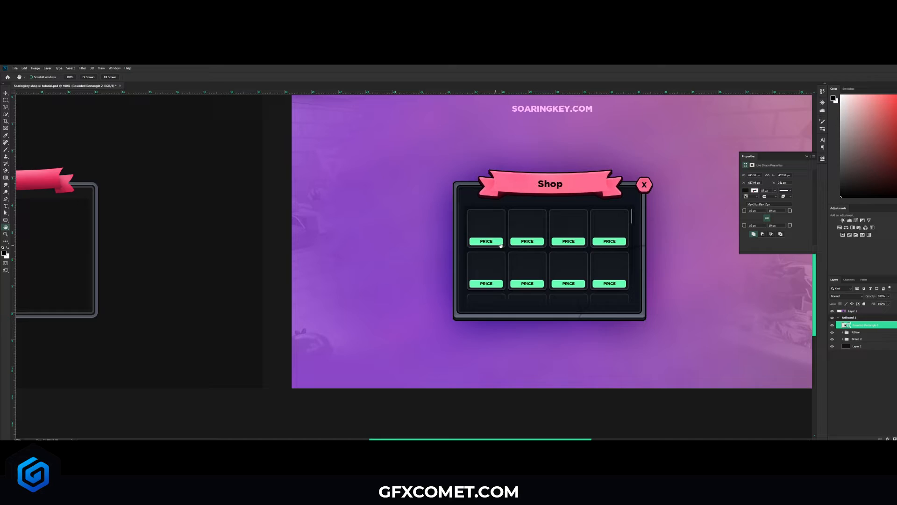
pyautogui.moveTo(501, 246); pyautogui.dragTo(405, 276)
pyautogui.hotkey('ctrl', '+')
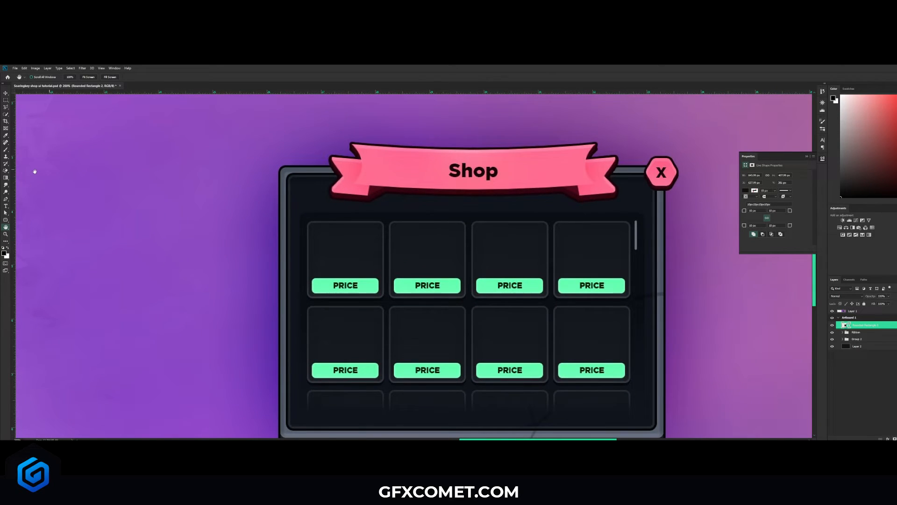
pyautogui.rightClick(6, 221)
pyautogui.click(24, 224)
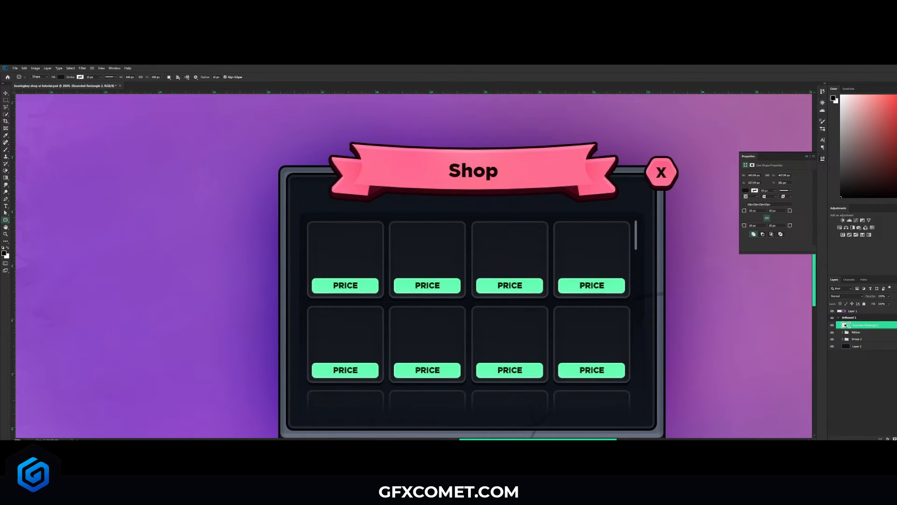
pyautogui.hotkey('ctrl', 'shift', 'alt', 'n')
pyautogui.moveTo(344, 255); pyautogui.dragTo(414, 217)
pyautogui.press('v')
pyautogui.moveTo(382, 247); pyautogui.dragTo(210, 252)
# Step: Fill the rounded square with the dark color sampled from the reference's first item slot
pyautogui.doubleClick(843, 311)
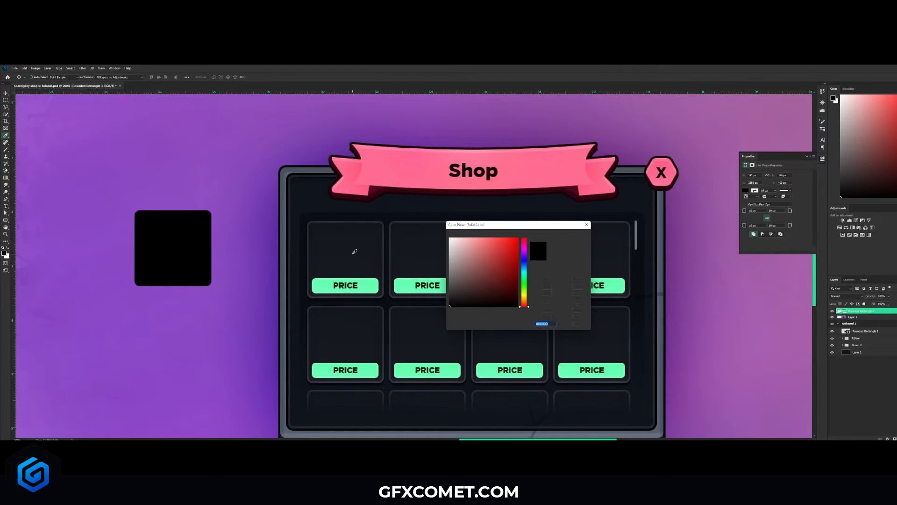
pyautogui.click(353, 251)
pyautogui.click(572, 235)
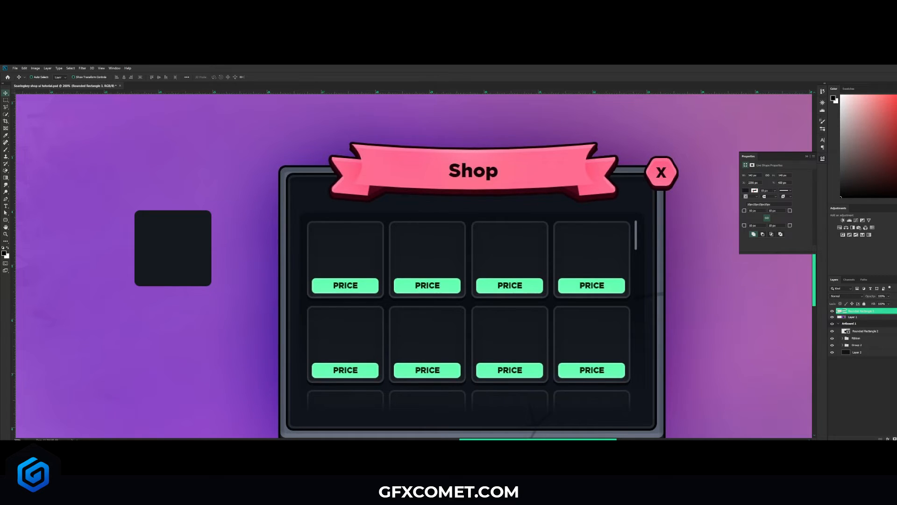
# Step: Add a light inner shadow to the rounded square as a thin grey outline with reduced opacity
pyautogui.doubleClick(883, 311)
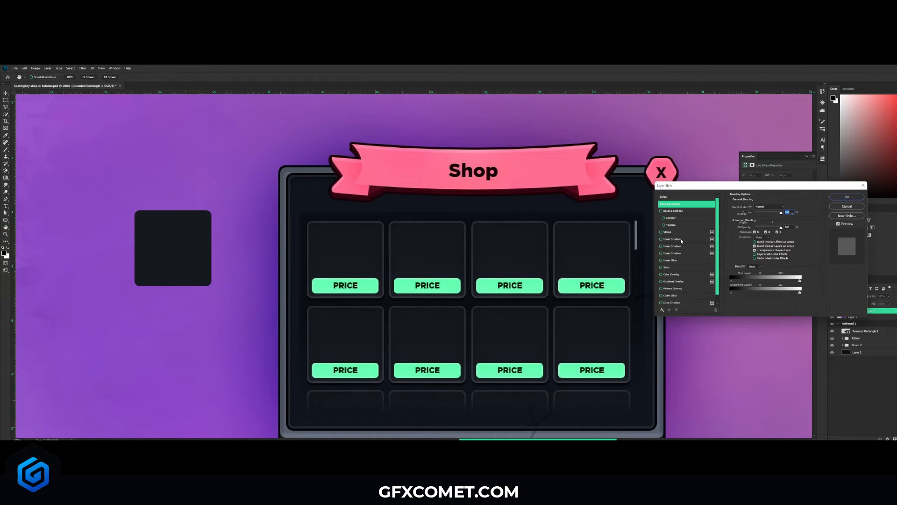
pyautogui.click(680, 238)
pyautogui.moveTo(771, 213); pyautogui.dragTo(751, 244)
pyautogui.moveTo(773, 214); pyautogui.dragTo(759, 216)
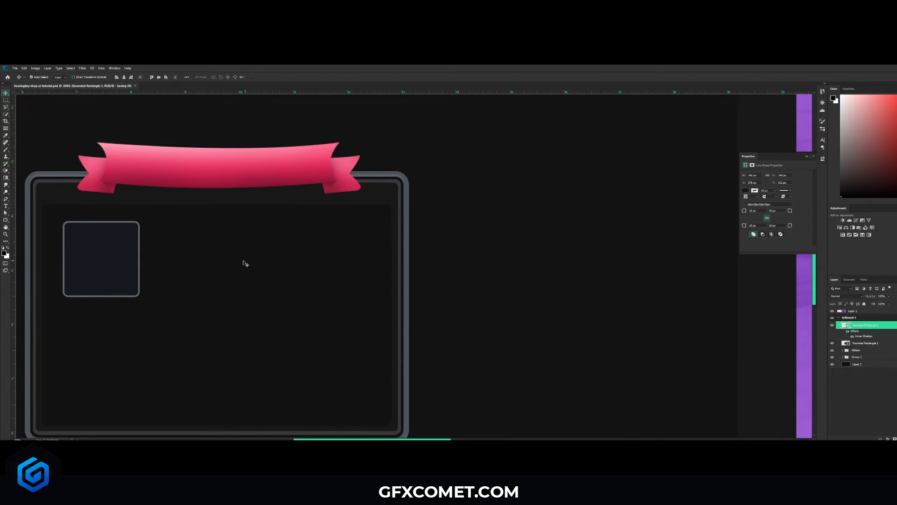
# Step: Position the outlined slot in the upper-left corner of the window's inner item area
pyautogui.moveTo(245, 263); pyautogui.dragTo(373, 254)
pyautogui.press('v')
pyautogui.moveTo(304, 240); pyautogui.dragTo(291, 231)
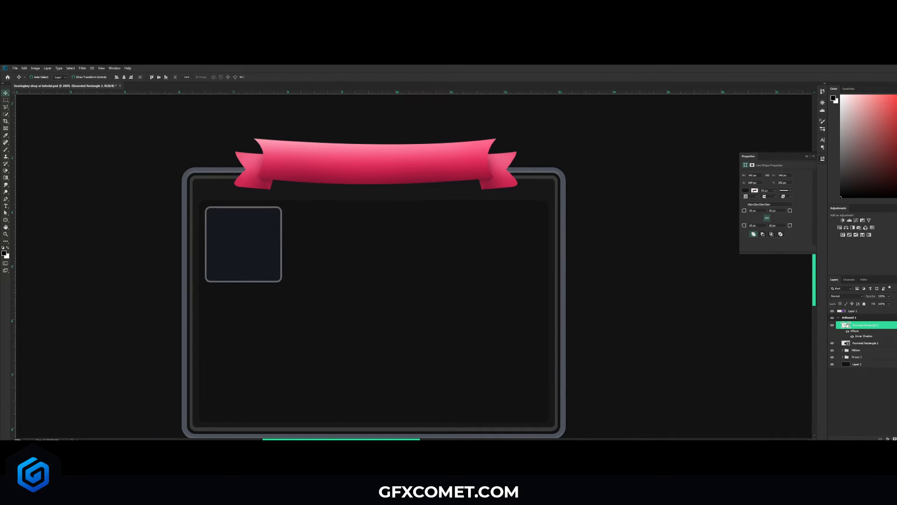
# Step: Recolor the slot to dark grey 1d1d1d, starting from the sampled window background color
pyautogui.doubleClick(847, 325)
pyautogui.click(366, 287)
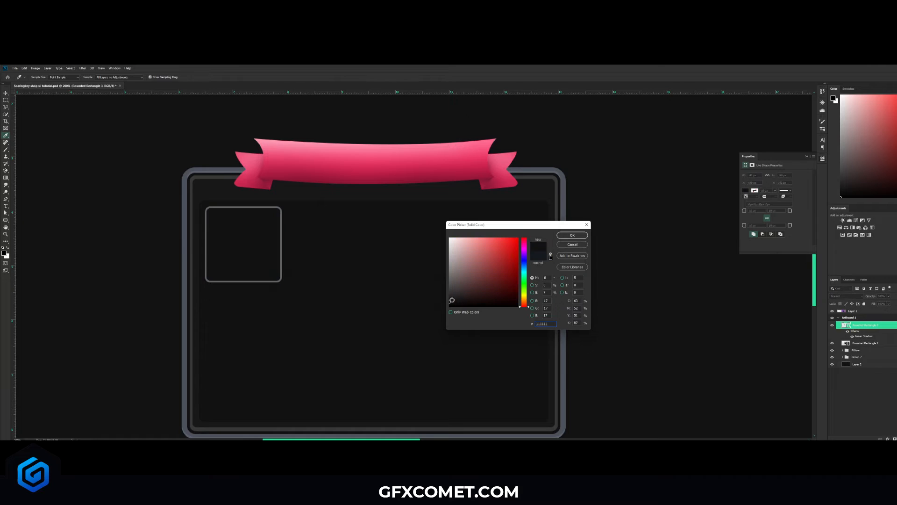
pyautogui.moveTo(451, 303); pyautogui.dragTo(446, 299)
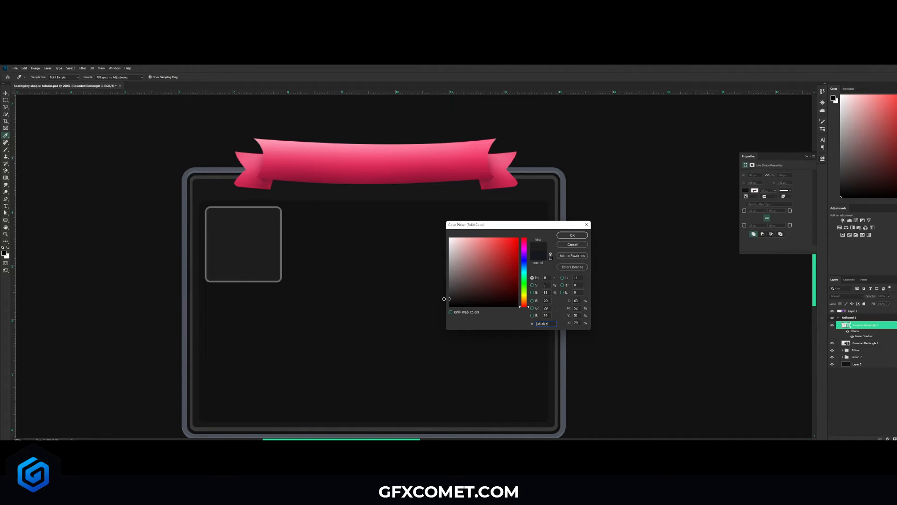
pyautogui.click(581, 234)
# Step: On a new layer, draw a rounded price button about 124 by 21 px along the slot's lower edge with a 7 px corner radius
pyautogui.moveTo(280, 245); pyautogui.dragTo(198, 246)
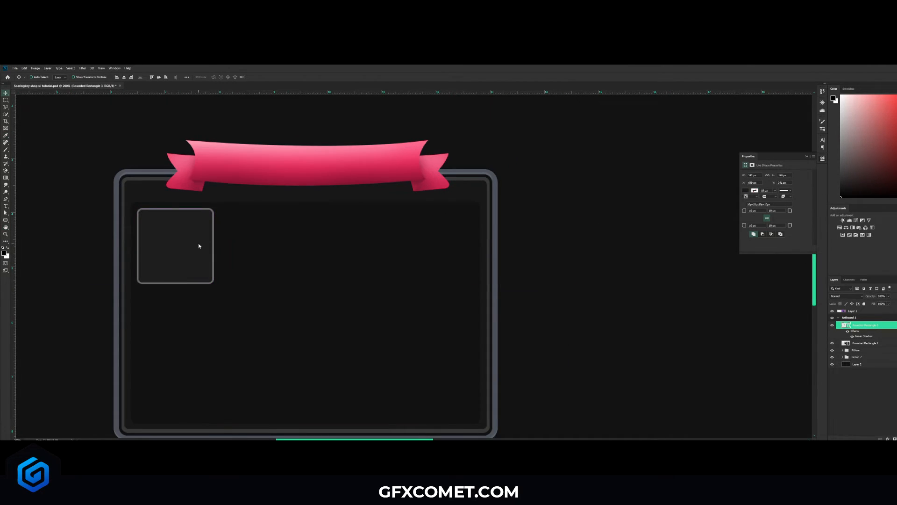
pyautogui.rightClick(4, 220)
pyautogui.click(28, 224)
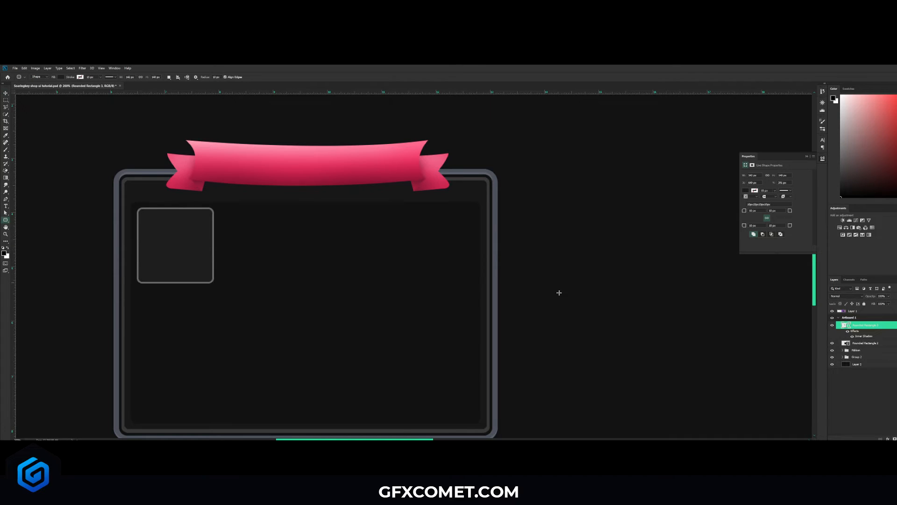
pyautogui.hotkey('ctrl', 'alt', 'shift', 'n')
pyautogui.moveTo(140, 266); pyautogui.dragTo(203, 280)
pyautogui.hotkey('ctrl', 'z')
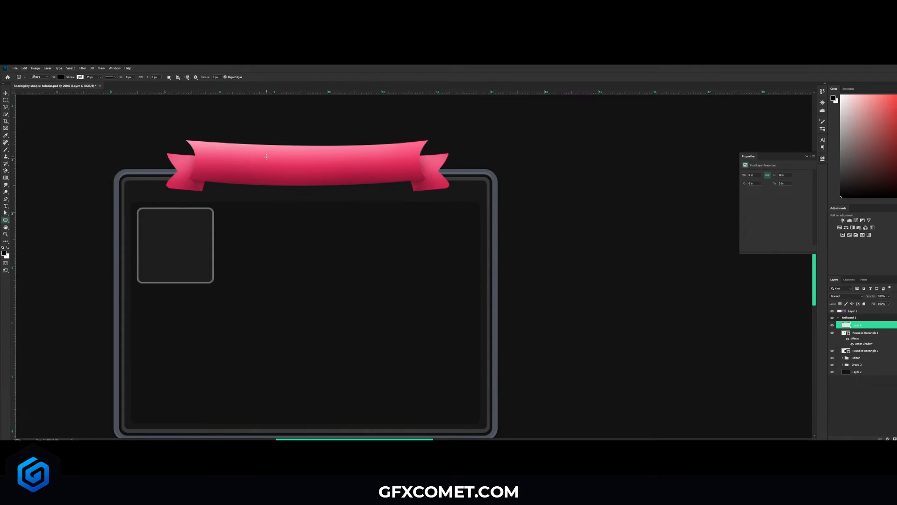
pyautogui.moveTo(140, 267); pyautogui.dragTo(208, 279)
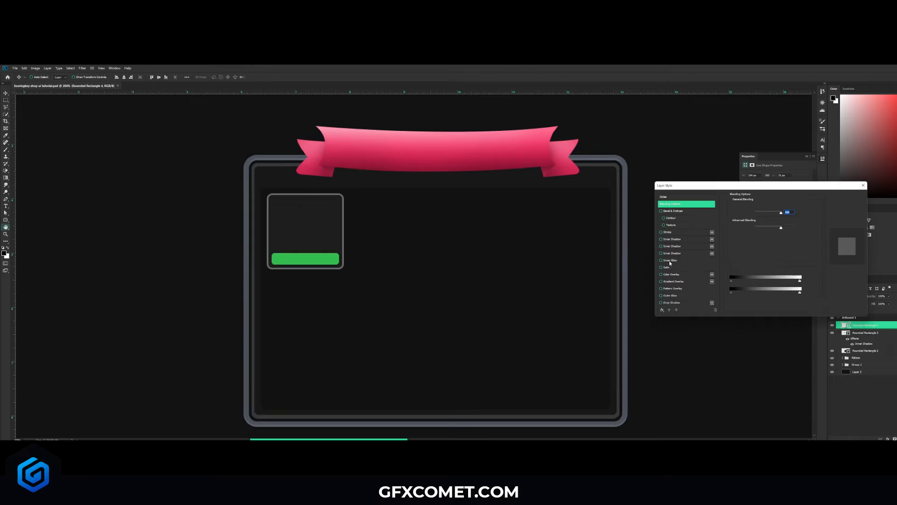
# Step: Apply an inner shadow to the green price button and adjust its size to form a thin light outline
pyautogui.click(662, 240)
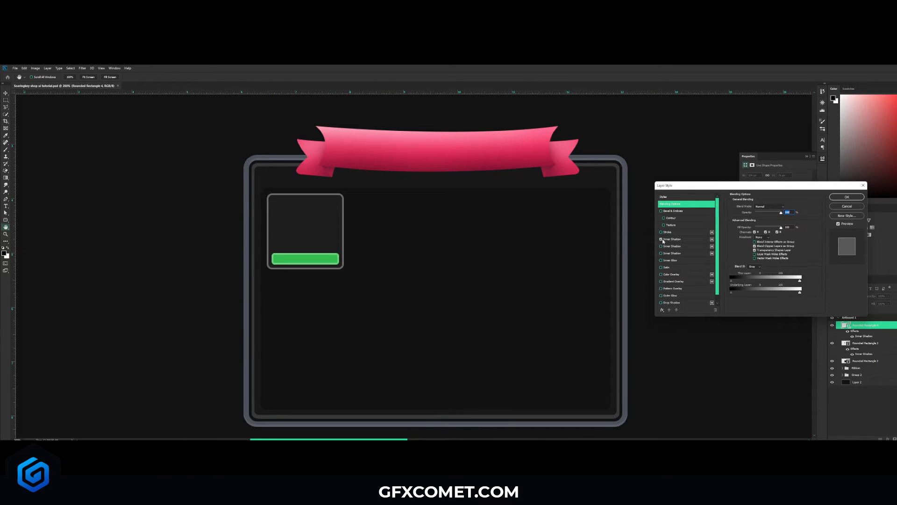
pyautogui.click(668, 239)
pyautogui.moveTo(755, 243); pyautogui.dragTo(750, 245)
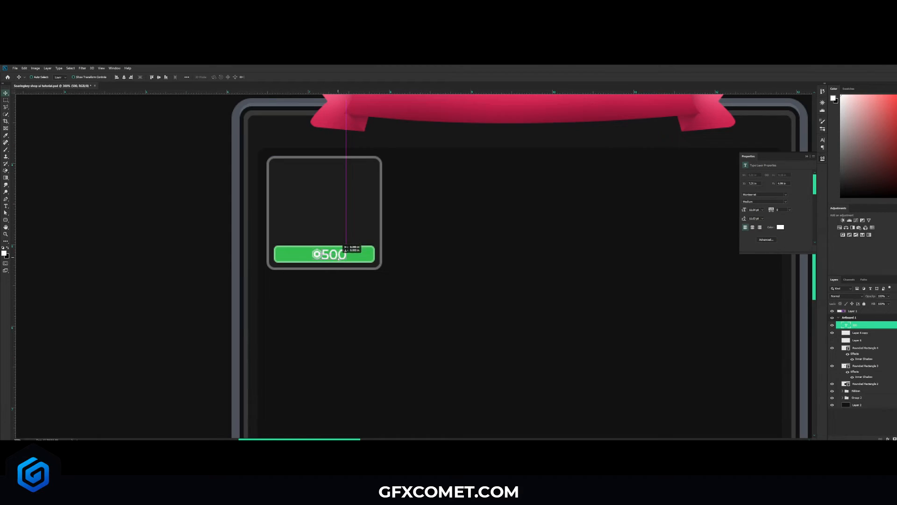
# Step: Scale down the "500" price text and nudge it left and up into place on the green button
pyautogui.hotkey('ctrl', 't')
pyautogui.moveTo(351, 250); pyautogui.dragTo(341, 251)
pyautogui.press('Return')
pyautogui.press('Left')
pyautogui.press('Up')
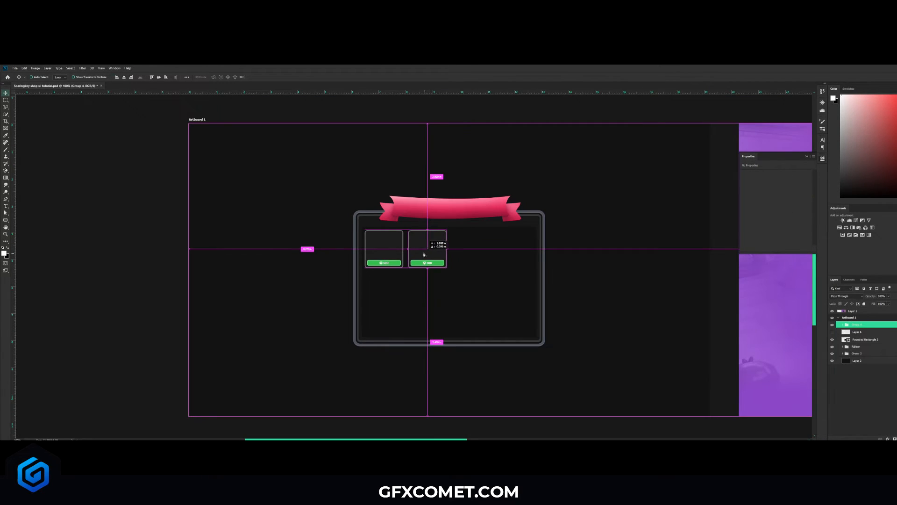
# Step: Place a copy of the complete item slot group beside the first slot at the same height
pyautogui.moveTo(423, 254); pyautogui.dragTo(423, 254)
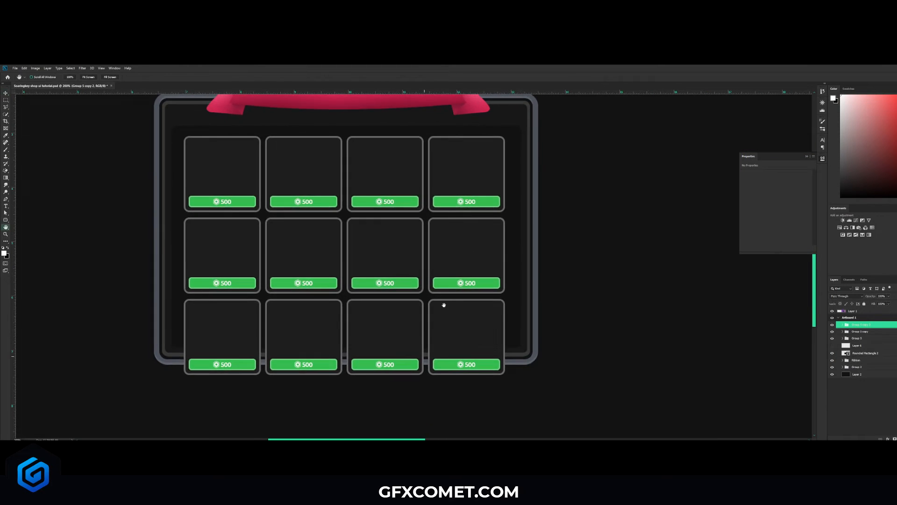
# Step: Merge the group holding the third row of item slots into a single layer
pyautogui.scroll(-2, 441, 304)
pyautogui.moveTo(481, 280); pyautogui.dragTo(479, 289)
pyautogui.hotkey('ctrl', 'e')
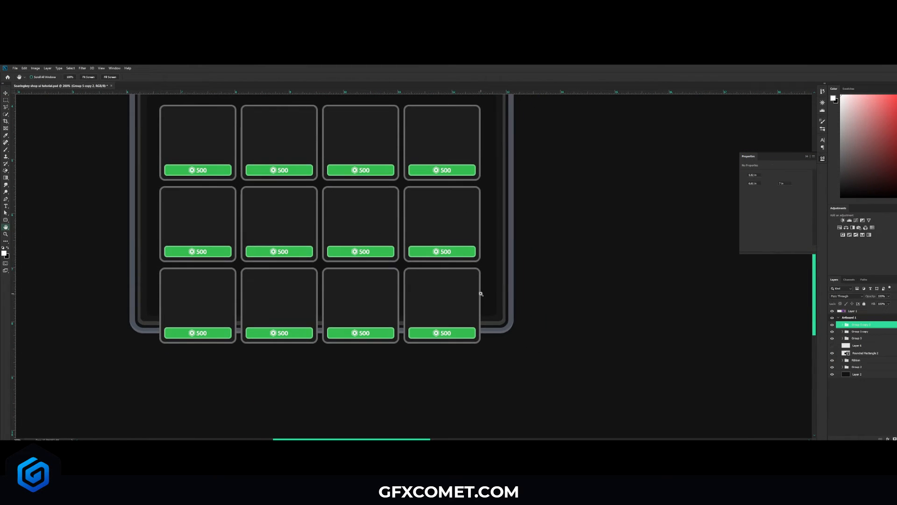
# Step: Erase the lower part of the third slot row with an enlarged soft brush so it fades out inside the window
pyautogui.press('w')
pyautogui.press('e')
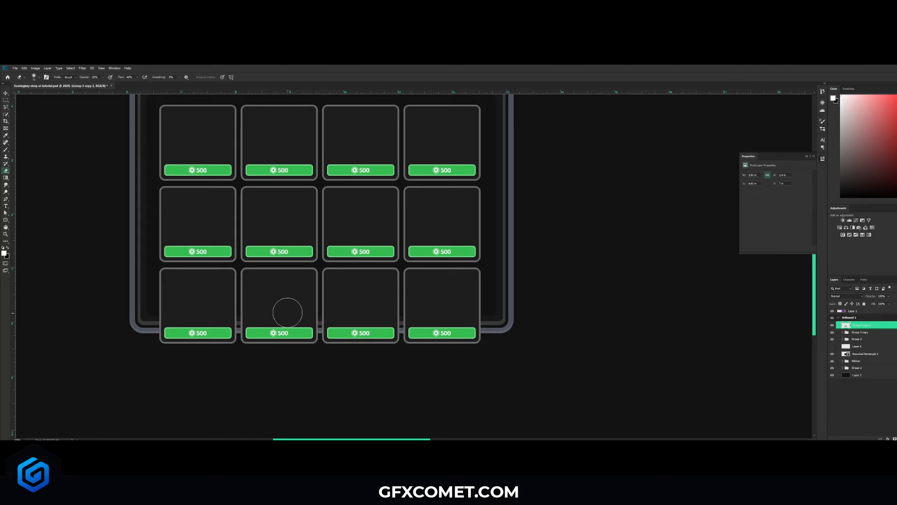
pyautogui.click(39, 78)
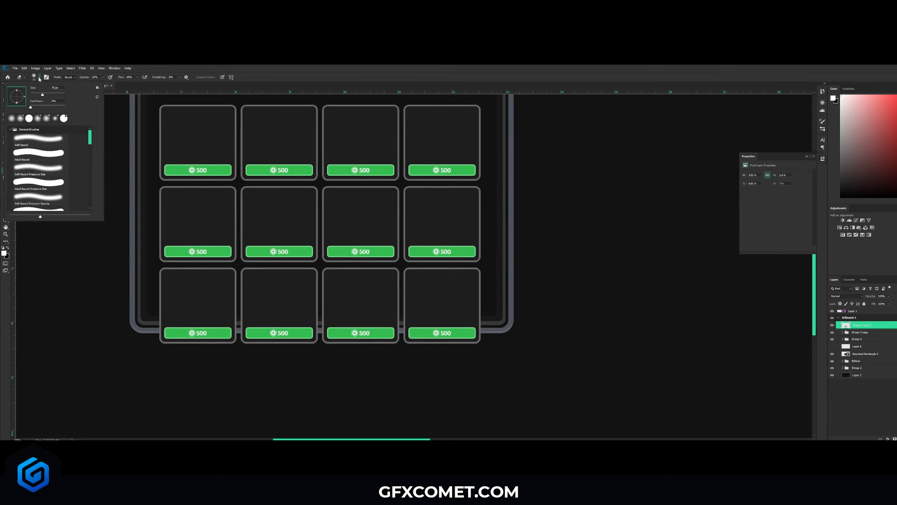
pyautogui.click(40, 78)
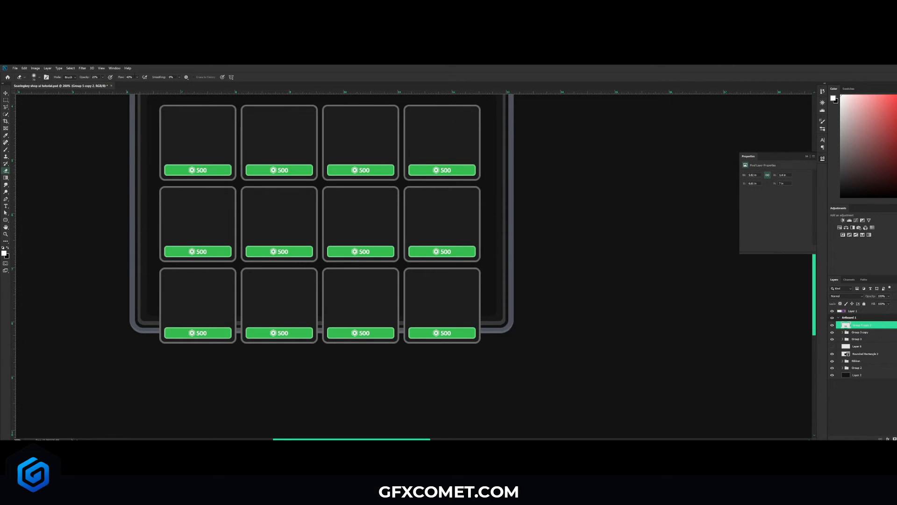
pyautogui.press(']')
pyautogui.press(']')
pyautogui.press(']')
pyautogui.press(']')
pyautogui.press(']')
pyautogui.press(']')
pyautogui.press(']')
pyautogui.press(']')
pyautogui.moveTo(128, 364)
pyautogui.mouseDown()
pyautogui.moveTo(282, 370)
pyautogui.moveTo(181, 358)
pyautogui.moveTo(187, 343)
pyautogui.moveTo(116, 341)
pyautogui.moveTo(75, 356)
pyautogui.mouseUp()
pyautogui.press('[')
pyautogui.press('[')
pyautogui.moveTo(322, 345)
pyautogui.mouseDown()
pyautogui.moveTo(357, 332)
pyautogui.moveTo(416, 336)
pyautogui.mouseUp()
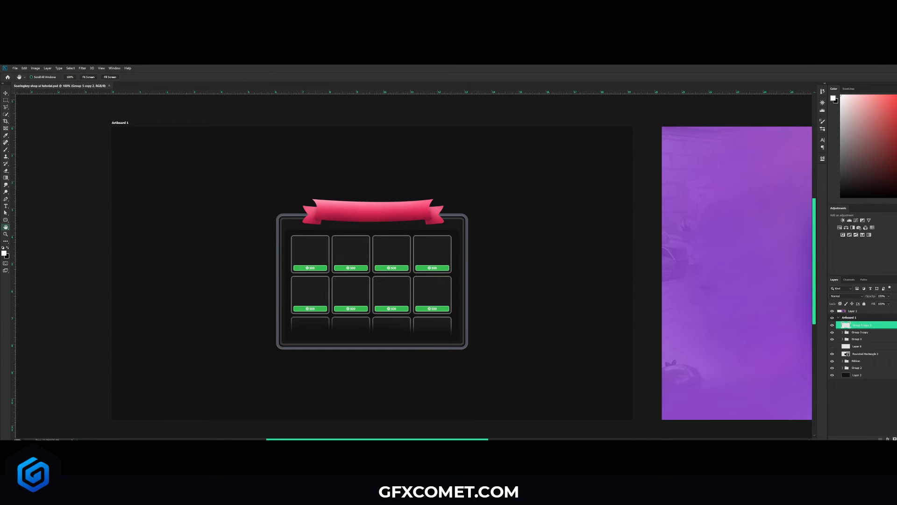
# Step: Save the document and draw a circle about 52 px wide on a new layer, centred on the window frame's upper-right corner
pyautogui.hotkey('ctrl', 'shift', 'alt', 'n')
pyautogui.hotkey('shift', 'u')
pyautogui.hotkey('ctrl', '+')
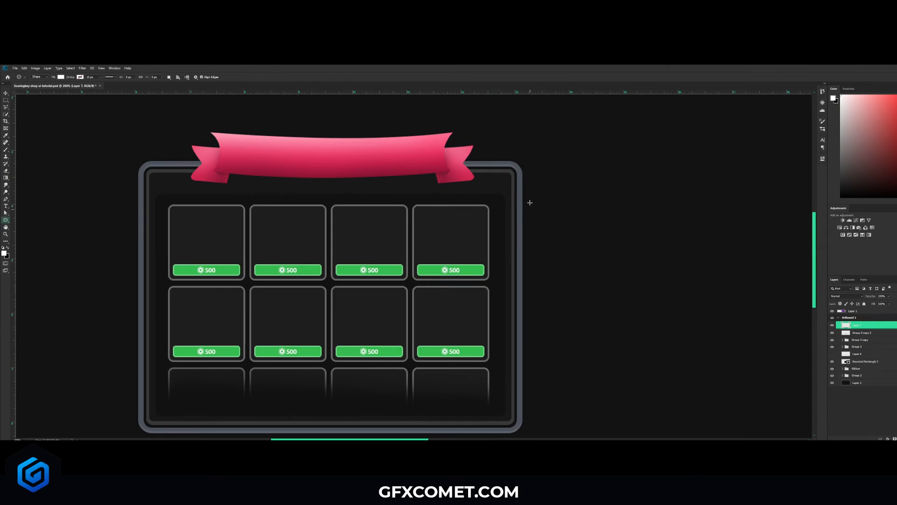
pyautogui.rightClick(6, 220)
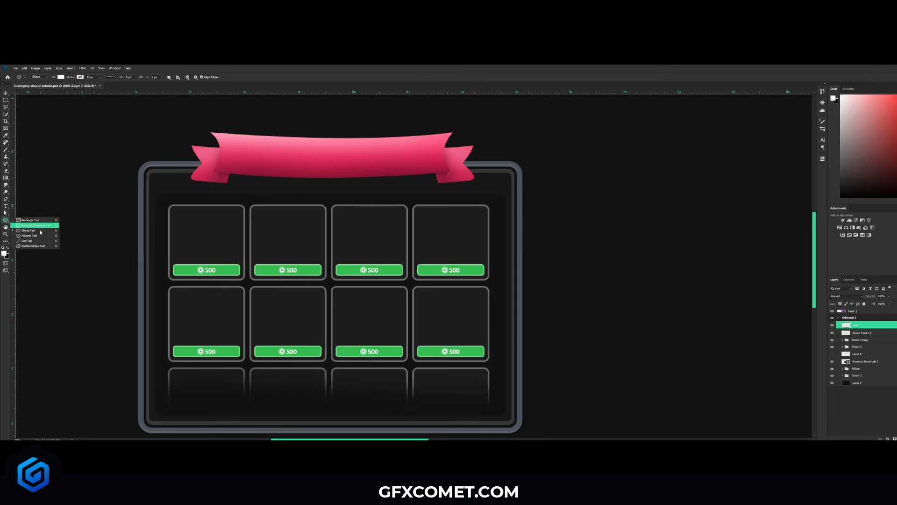
pyautogui.click(41, 231)
pyautogui.hotkey('ctrl', 's')
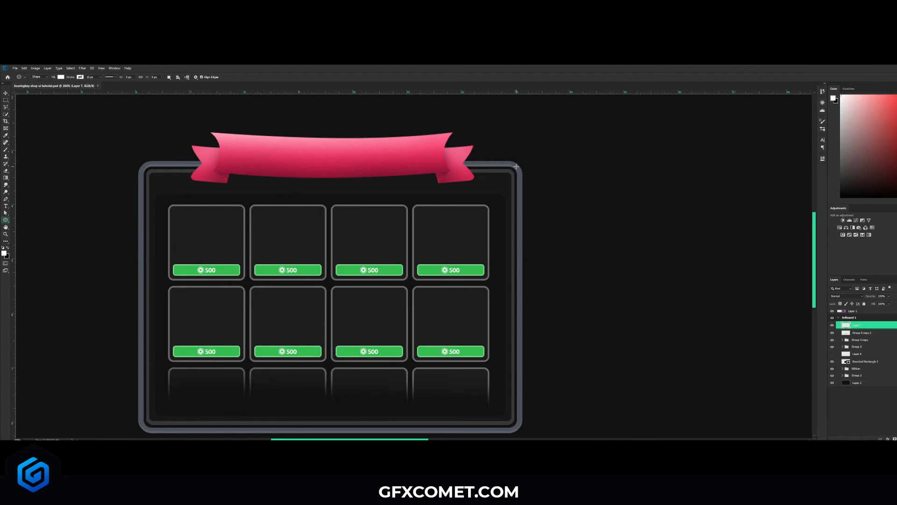
pyautogui.moveTo(516, 166); pyautogui.dragTo(532, 152)
pyautogui.press('v')
# Step: Recolor the corner circle with a dark crimson based on a color sampled from the ribbon
pyautogui.doubleClick(848, 326)
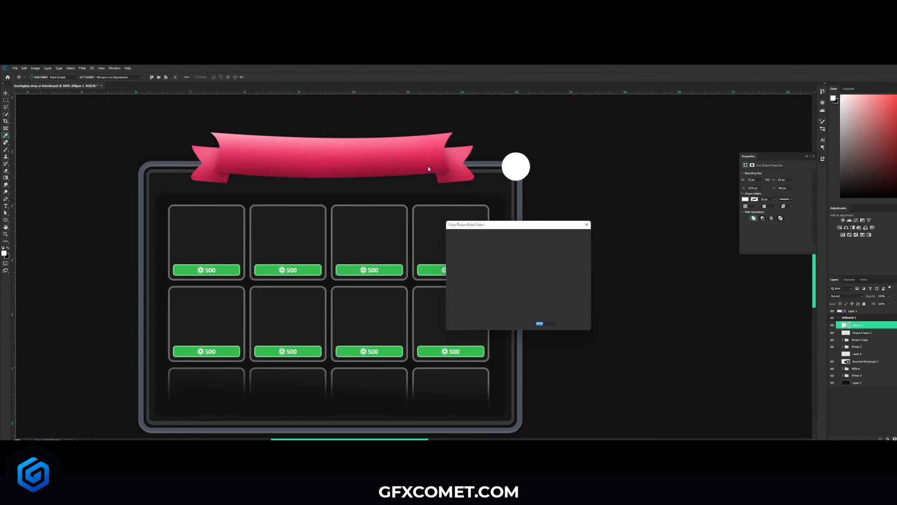
pyautogui.click(413, 153)
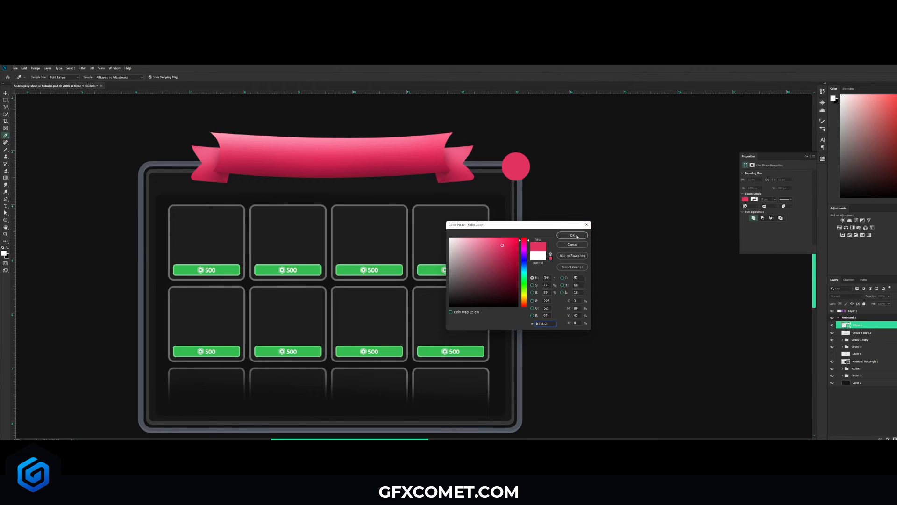
pyautogui.click(413, 161)
pyautogui.click(587, 236)
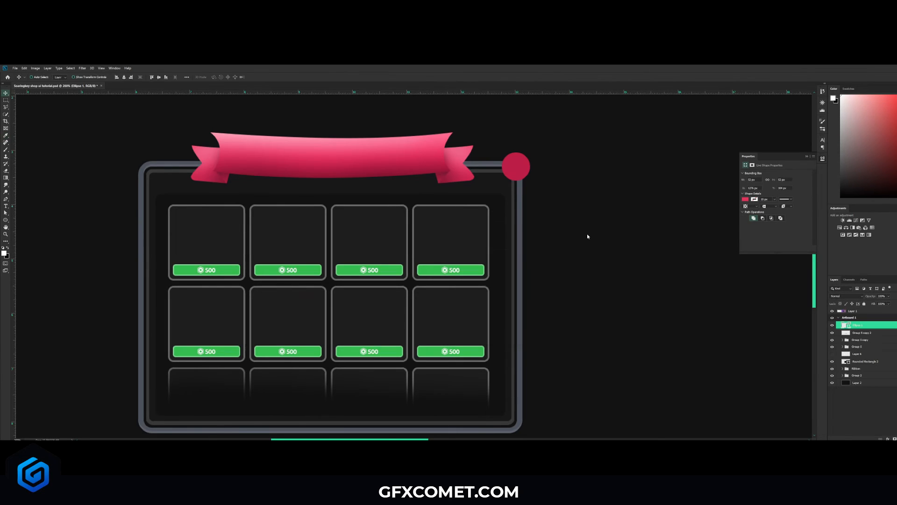
# Step: Apply a white inner shadow and a dark outside stroke to the corner circle
pyautogui.doubleClick(890, 329)
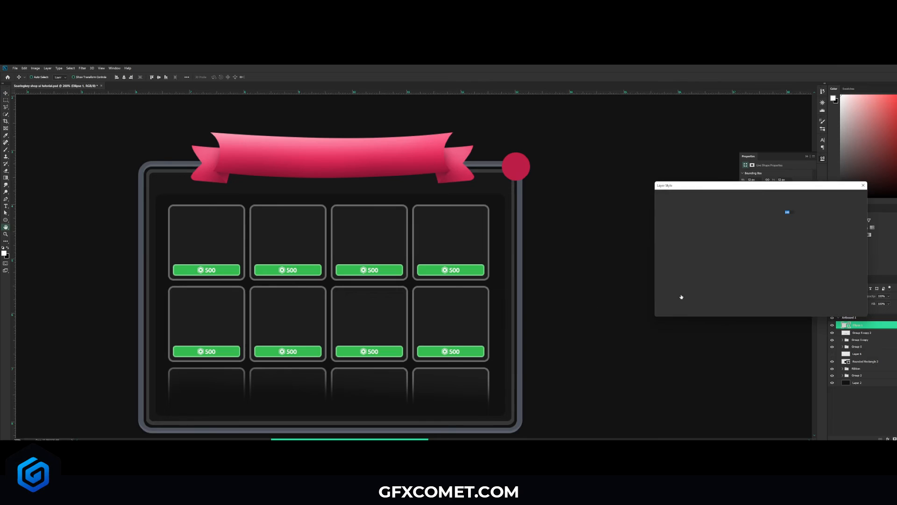
pyautogui.click(678, 240)
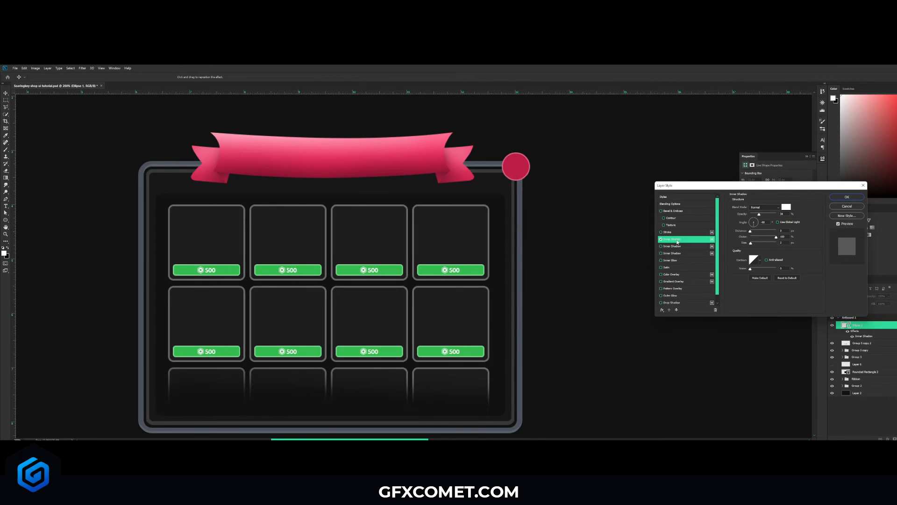
pyautogui.click(681, 231)
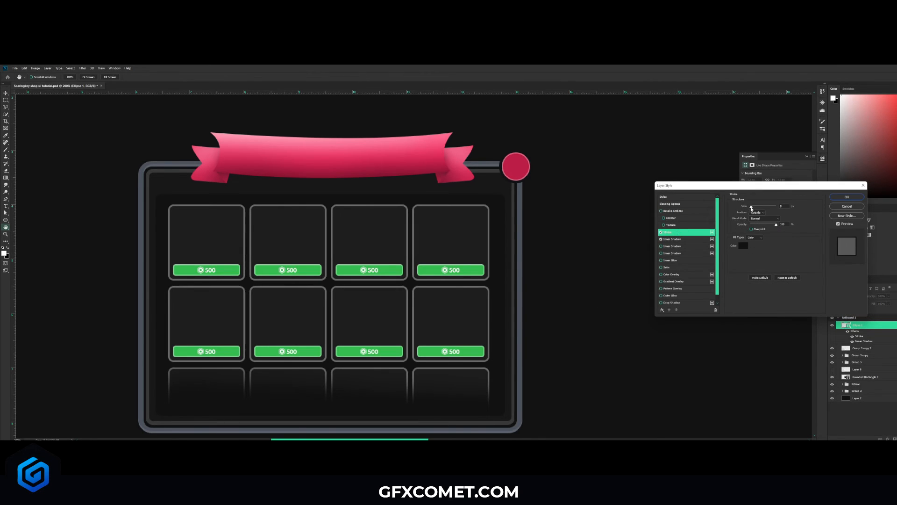
pyautogui.click(847, 197)
# Step: Scale the corner circle down slightly around its centre
pyautogui.hotkey('ctrl', 't')
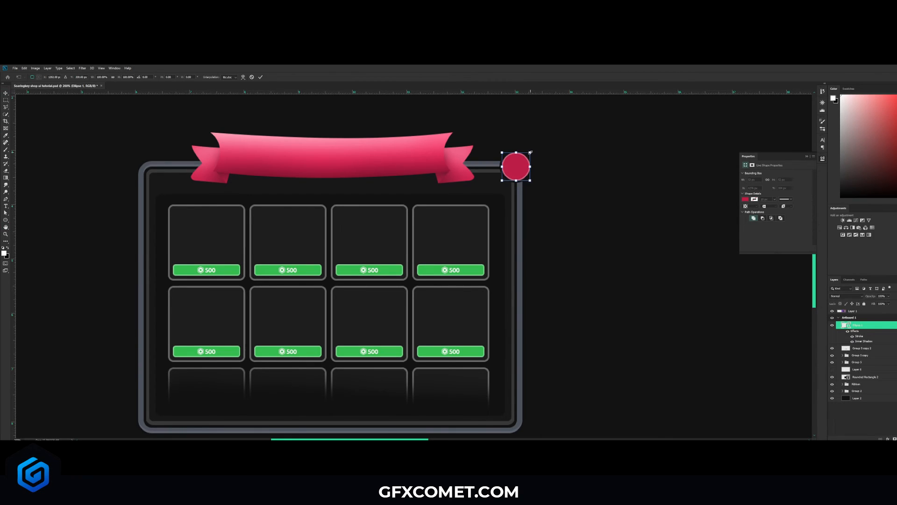
pyautogui.moveTo(529, 153); pyautogui.dragTo(525, 158)
pyautogui.press('Return')
# Step: Add a white "X" text on the corner circle and fit it to the circle's centre as a close button label
pyautogui.press('t')
pyautogui.click(514, 167)
pyautogui.write('X')
pyautogui.click(863, 323)
pyautogui.hotkey('ctrl', 't')
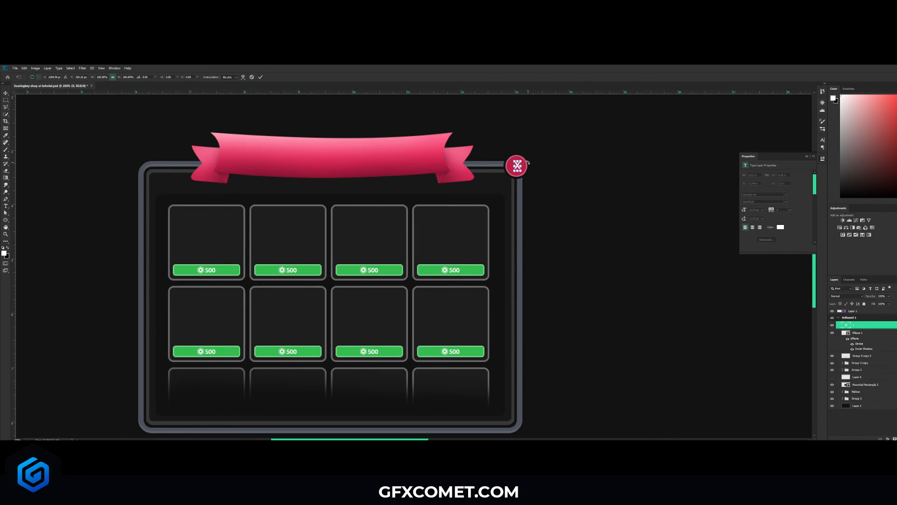
pyautogui.press('Return')
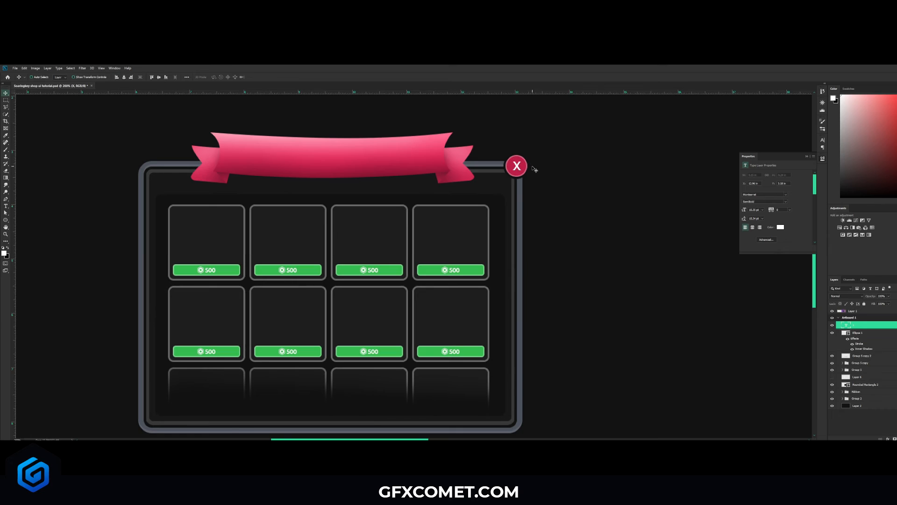
pyautogui.hotkey('ctrl', '-')
pyautogui.hotkey('ctrl', '-')
pyautogui.hotkey('ctrl', '-')
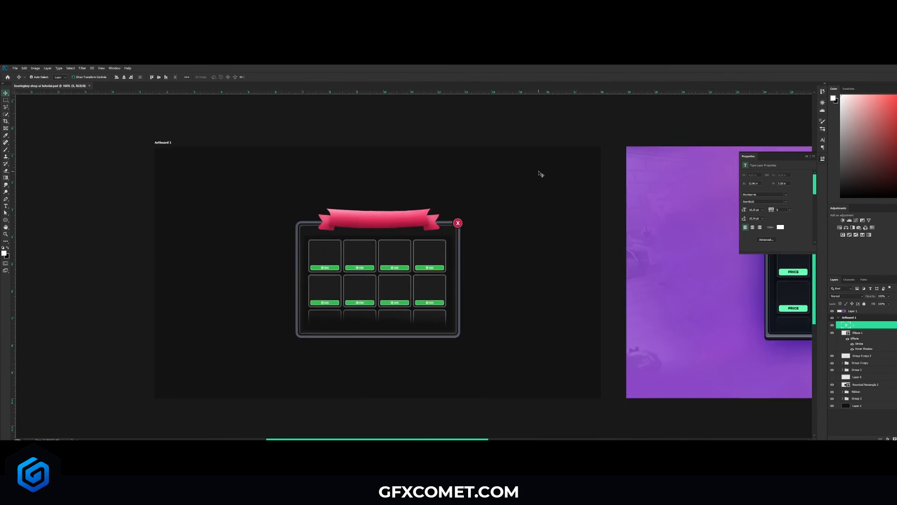
pyautogui.hotkey('ctrl', '+')
pyautogui.press('h')
pyautogui.moveTo(504, 287)
pyautogui.mouseDown()
pyautogui.moveTo(505, 278)
pyautogui.moveTo(502, 286)
pyautogui.moveTo(513, 285)
pyautogui.mouseUp()
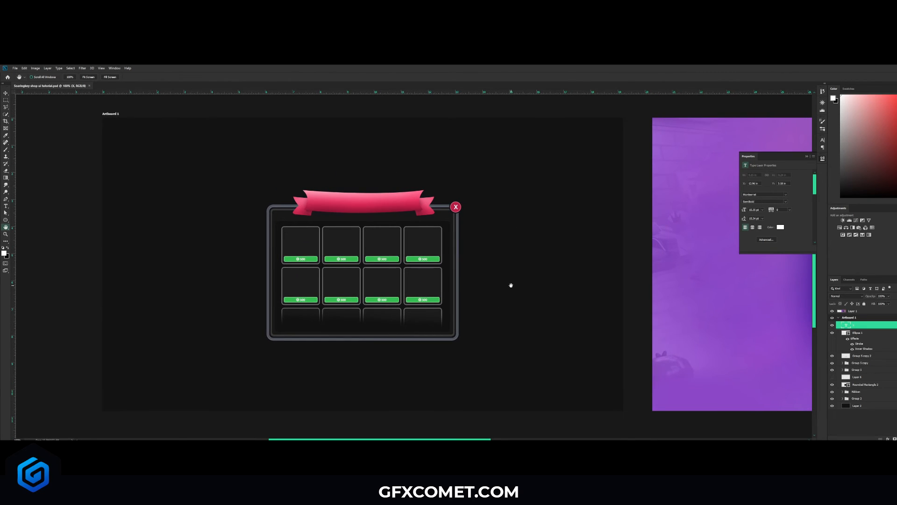